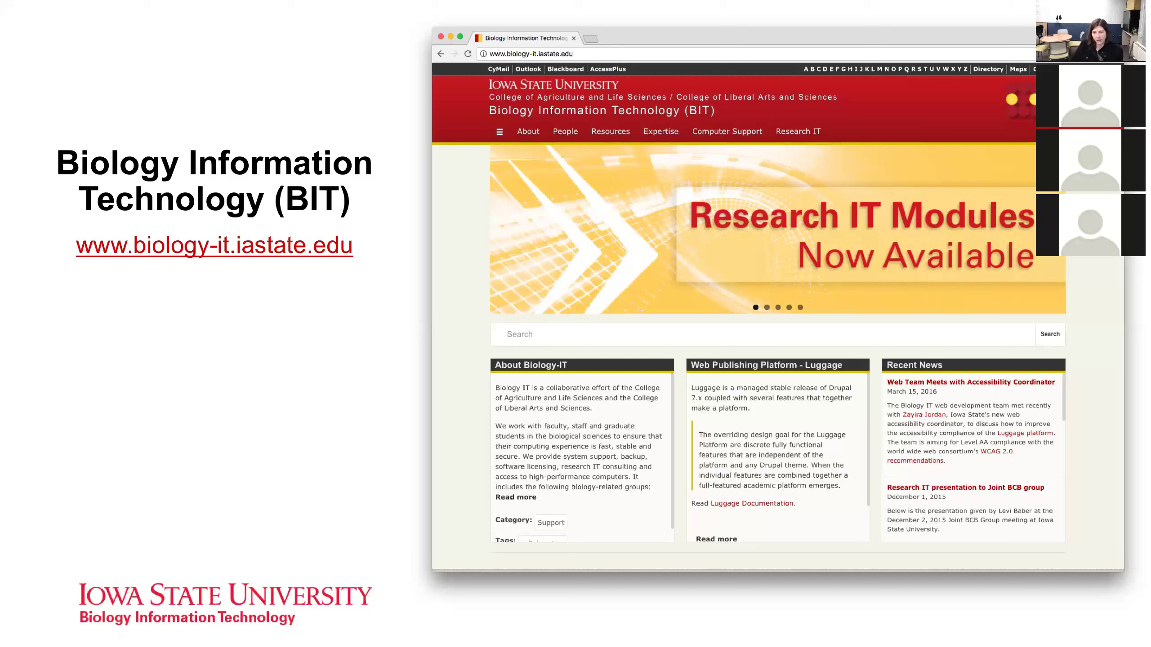
# Step: Advance past the Luggage Showcase slide to the Luggage Feature Examples slide
pyautogui.press('Right')
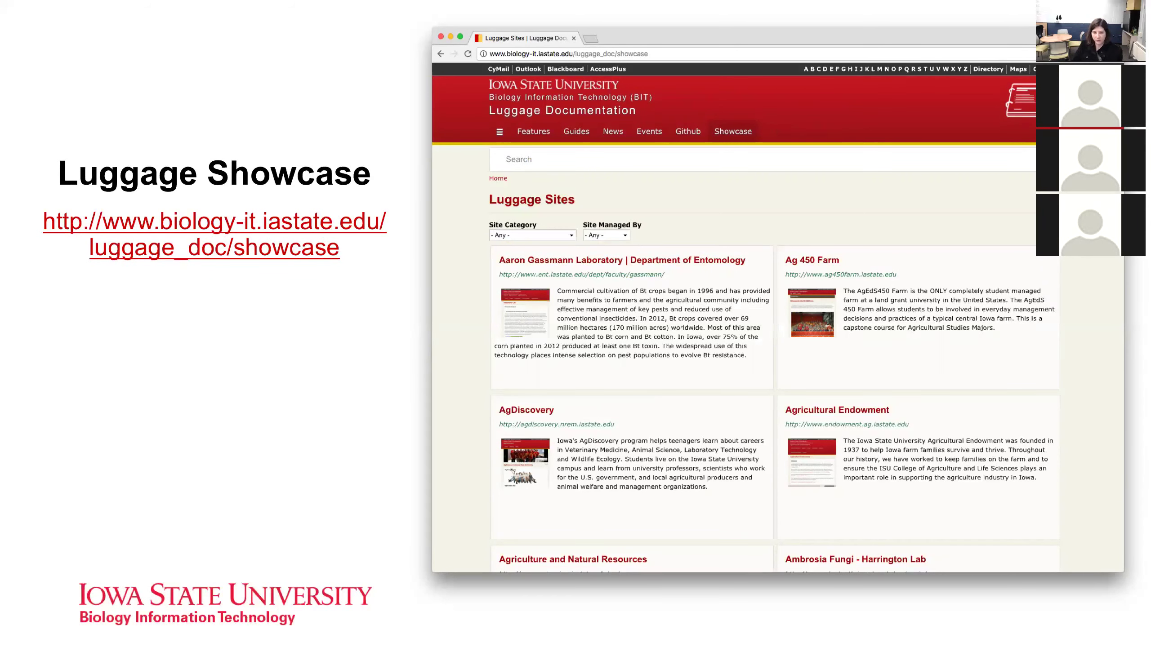
pyautogui.press('Right')
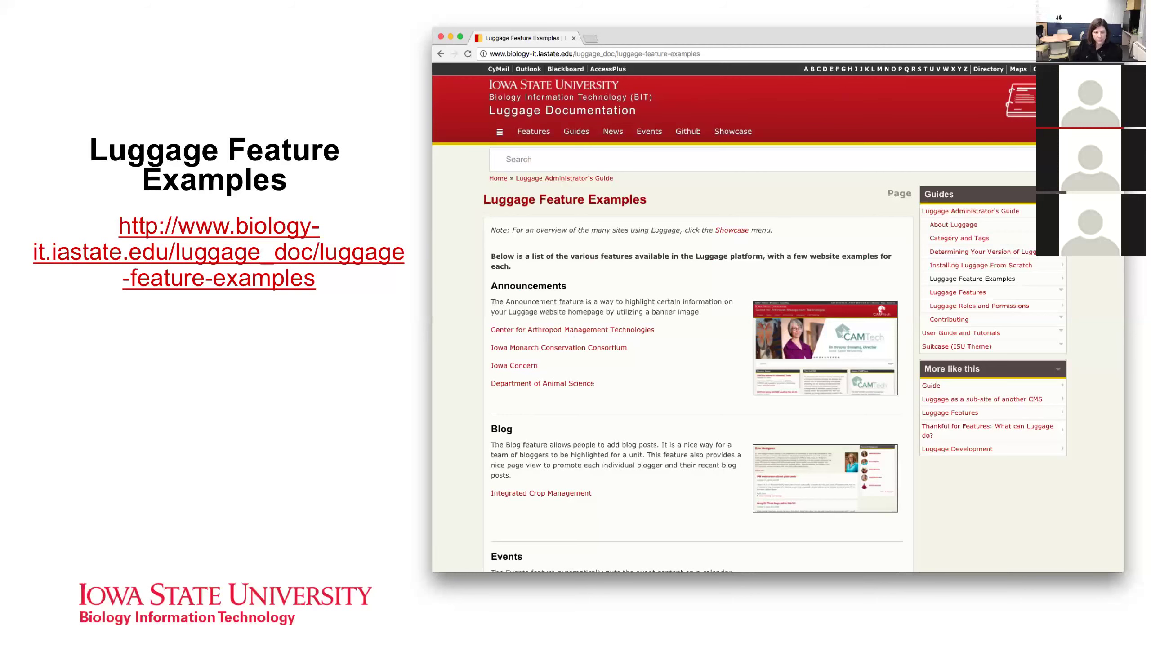
# Step: Advance to slide 8 of 8, Announcement Scheduling
pyautogui.press('Right')
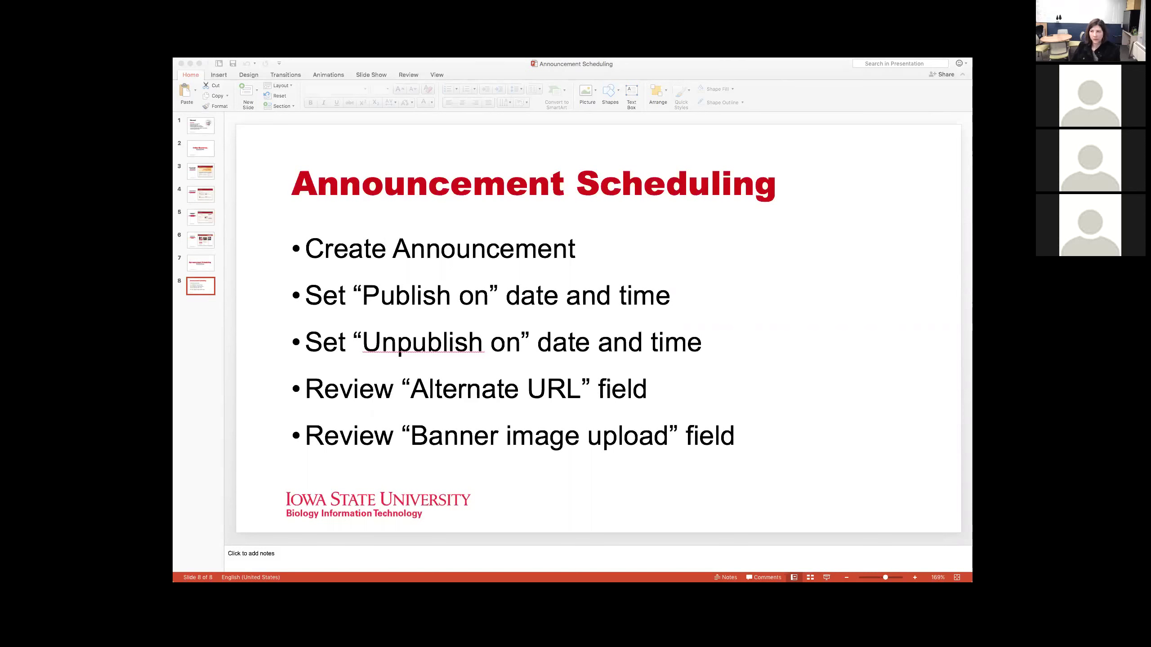
# Step: Switch to Chrome showing the Wildlife Extension and Outreach homepage at local.dev/wildlife
pyautogui.press('super+Tab')
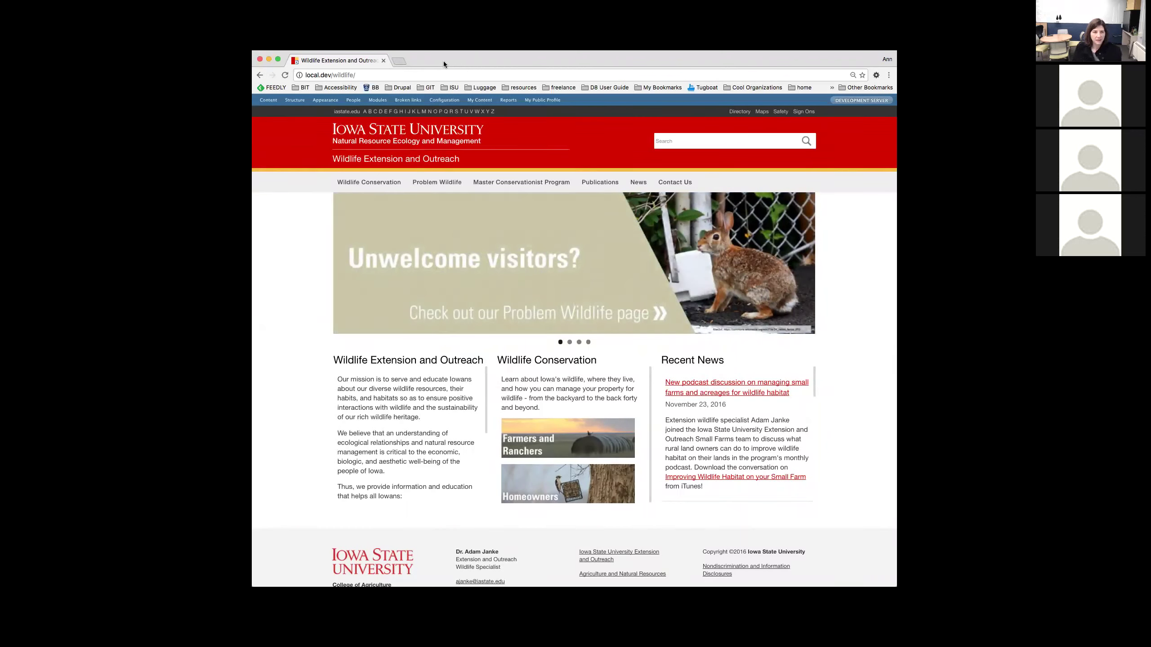
# Step: Start a new Announcement through Content > Add content in the admin toolbar
pyautogui.moveTo(261, 103)
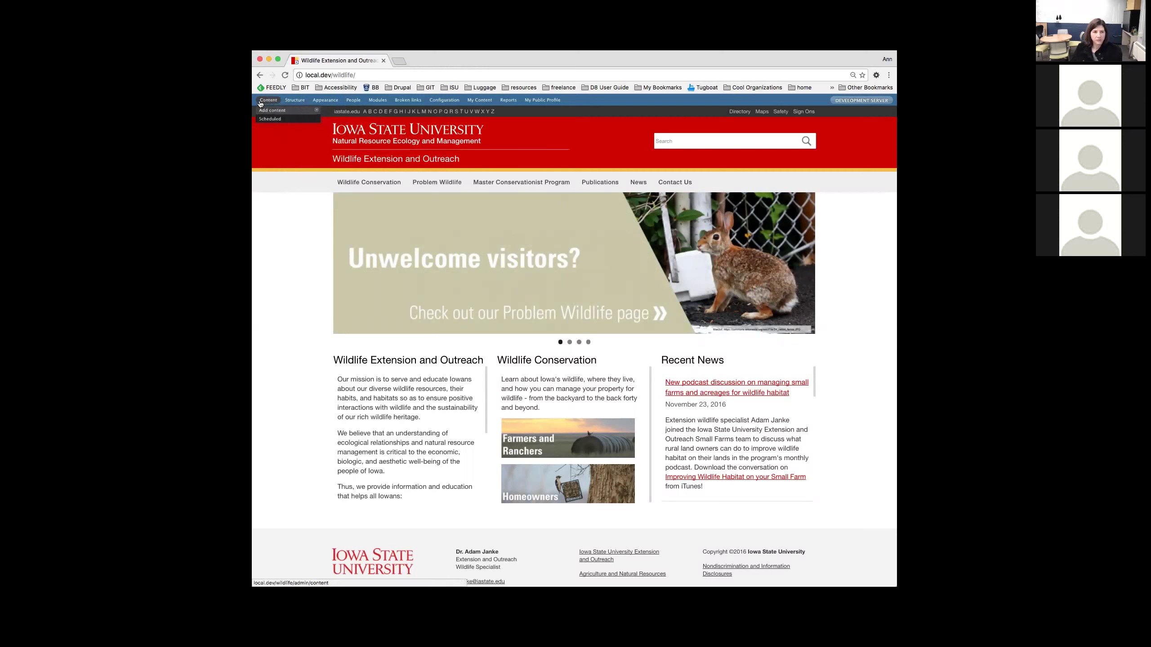
pyautogui.moveTo(327, 102)
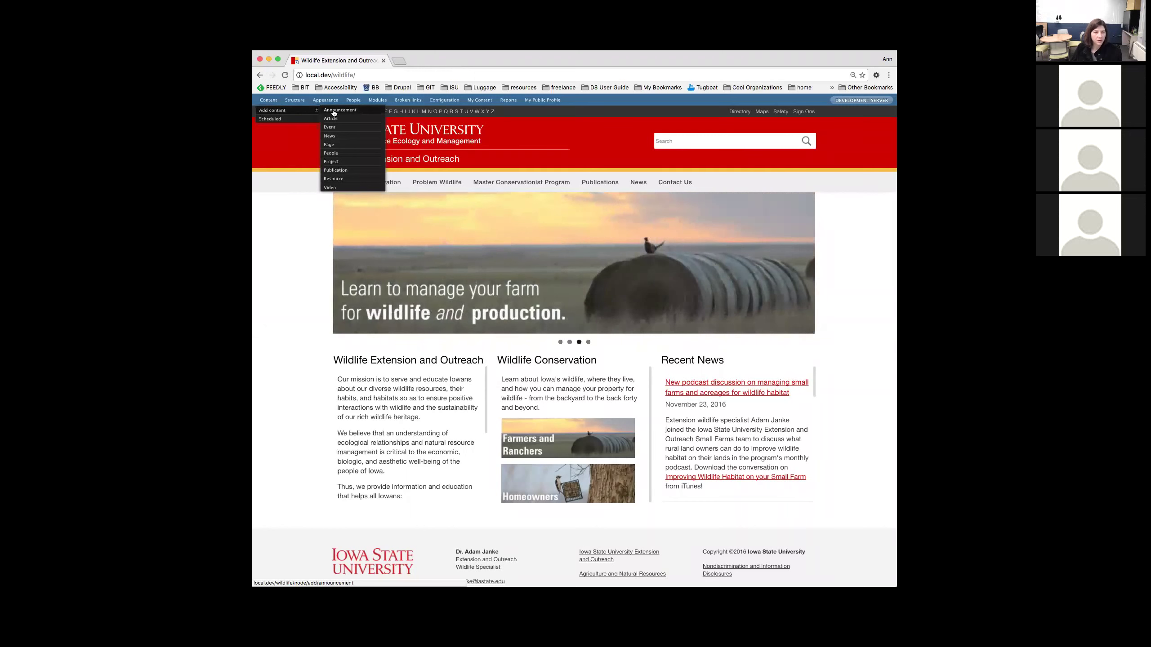
pyautogui.click(280, 113)
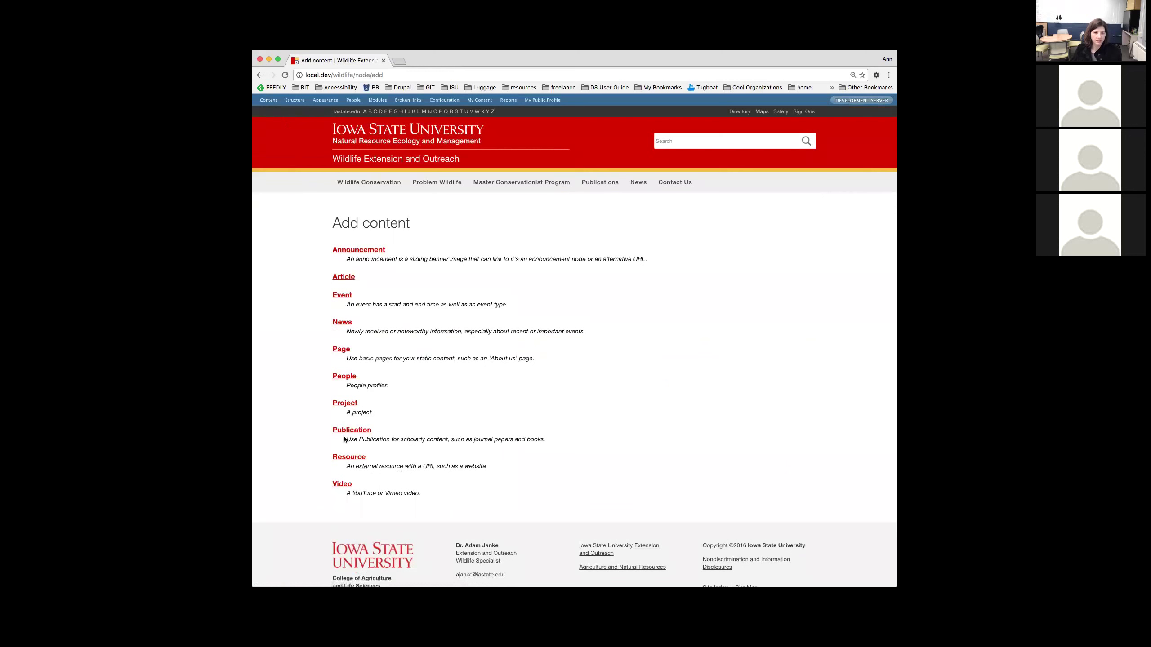
pyautogui.click(350, 251)
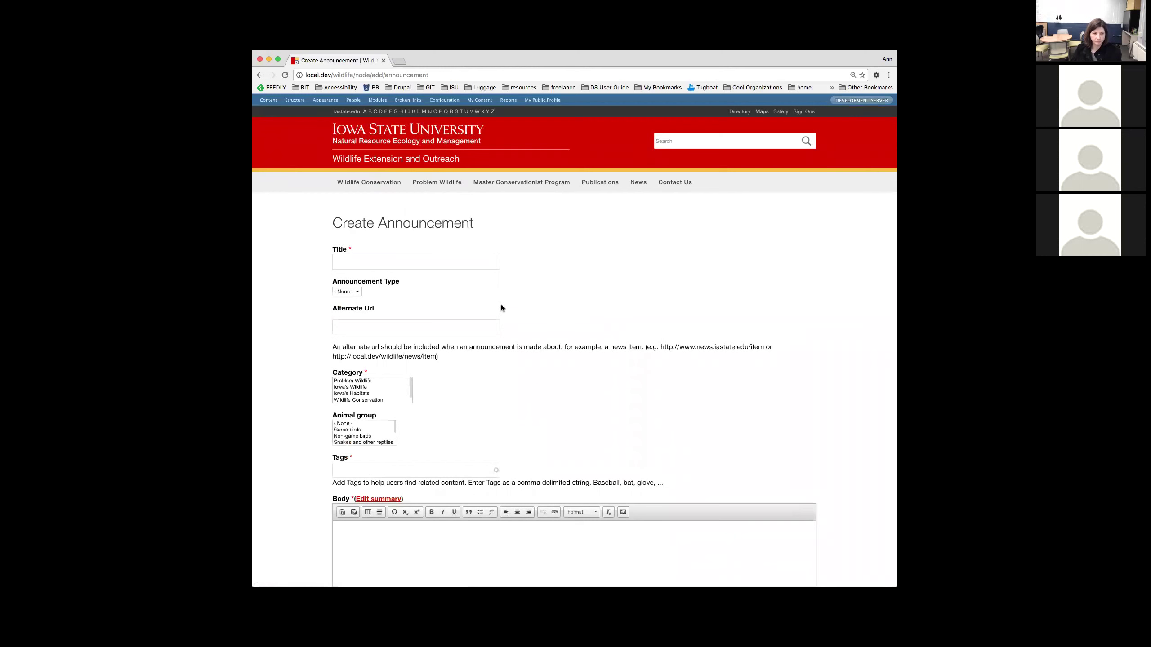
# Step: Scroll down to Scheduling options and bring up the Publish on date calendar
pyautogui.scroll(-10, 380, 293)
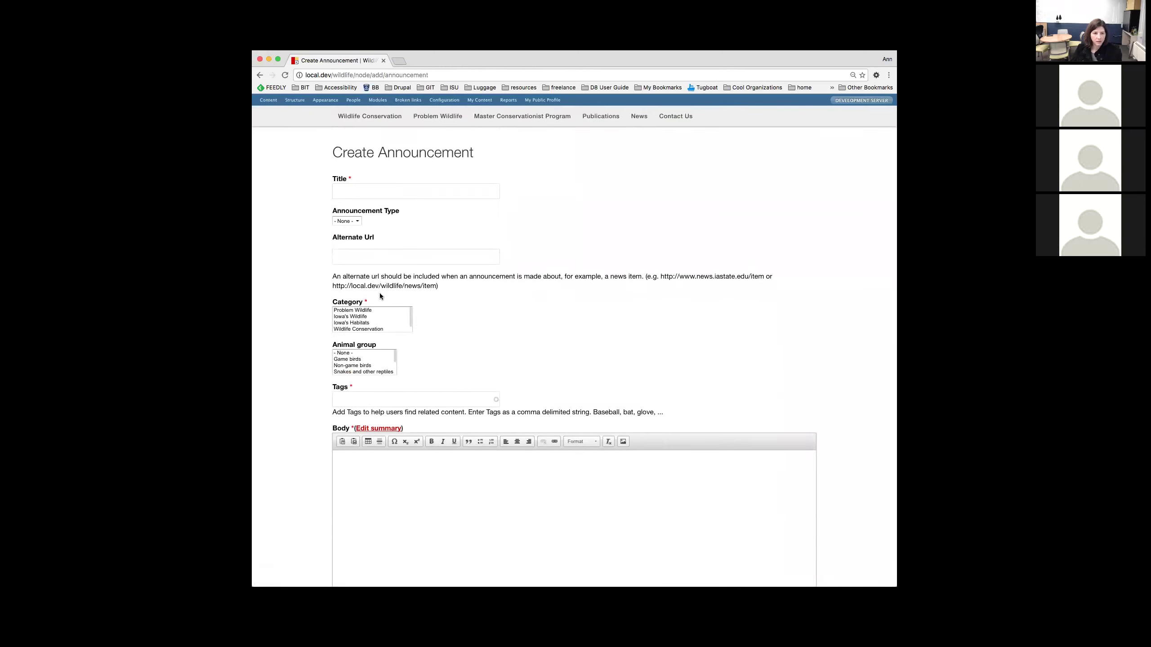
pyautogui.scroll(-7, 402, 349)
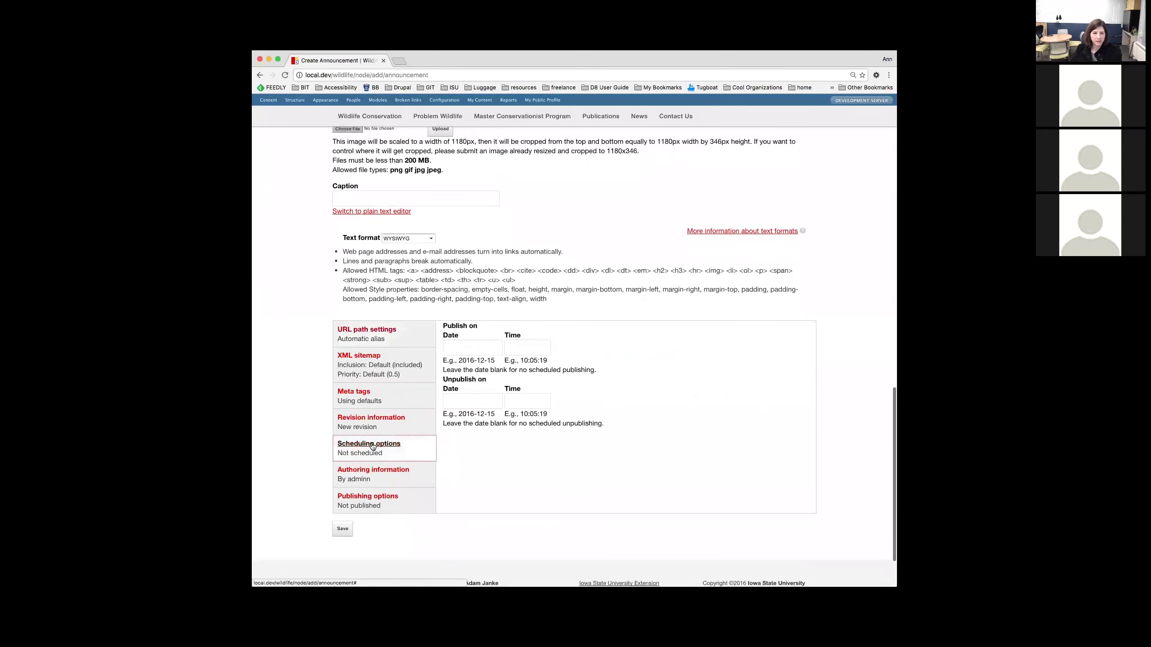
pyautogui.click(461, 347)
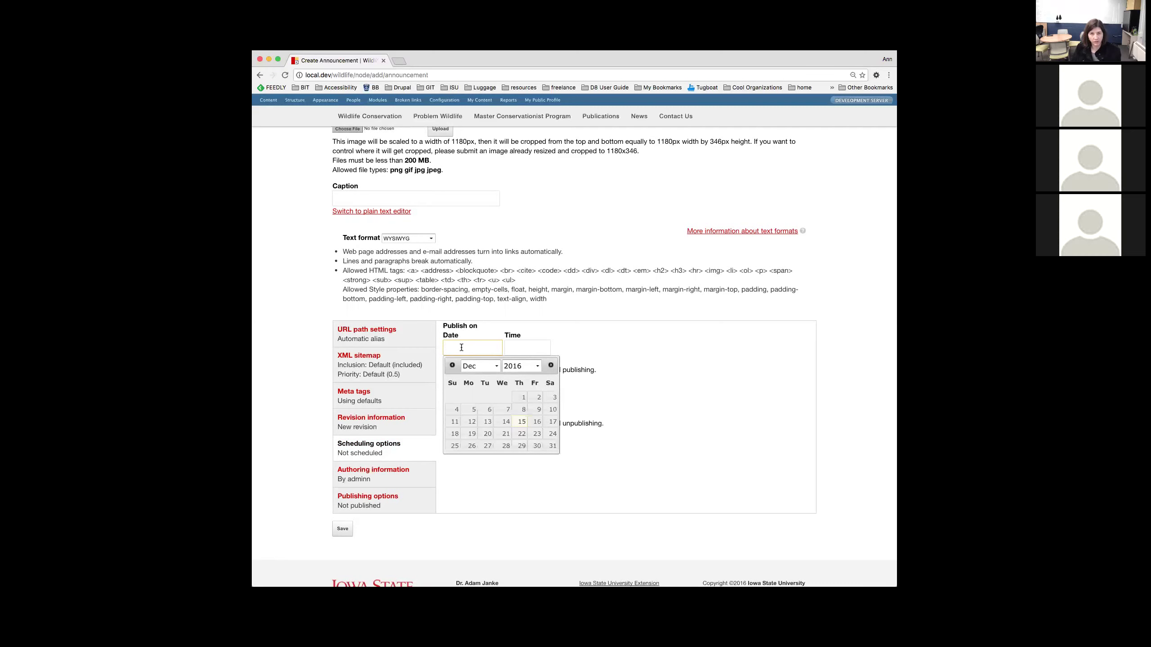
# Step: Set Publish on to January 9, 2017, with the time's minutes set to 00
pyautogui.click(551, 365)
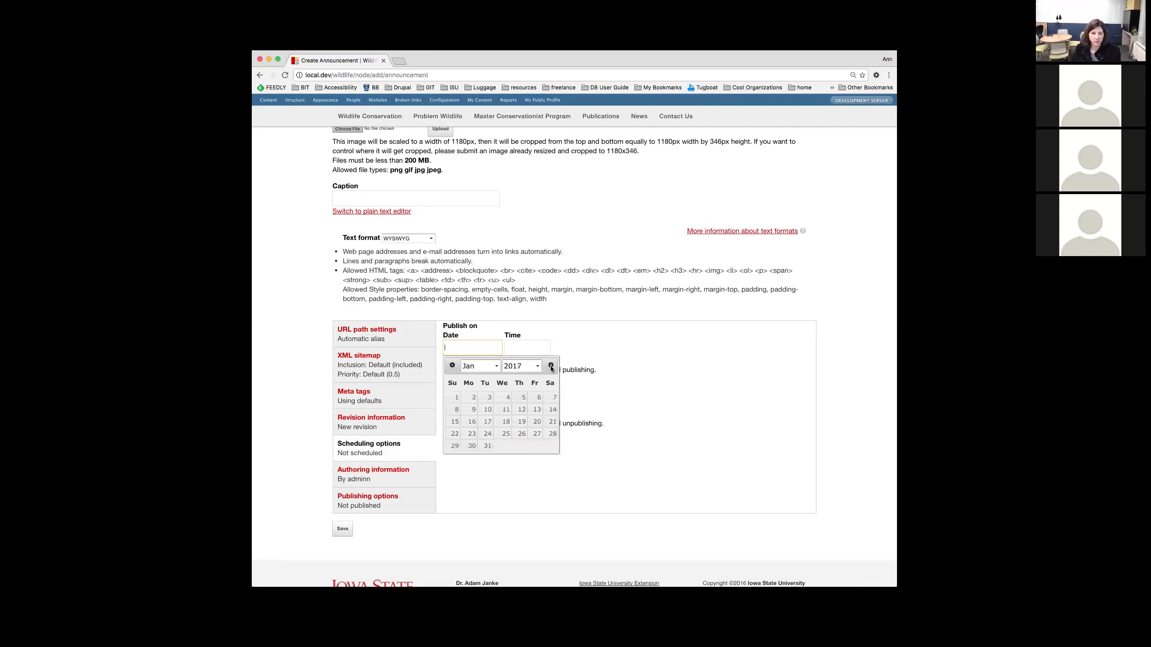
pyautogui.click(474, 410)
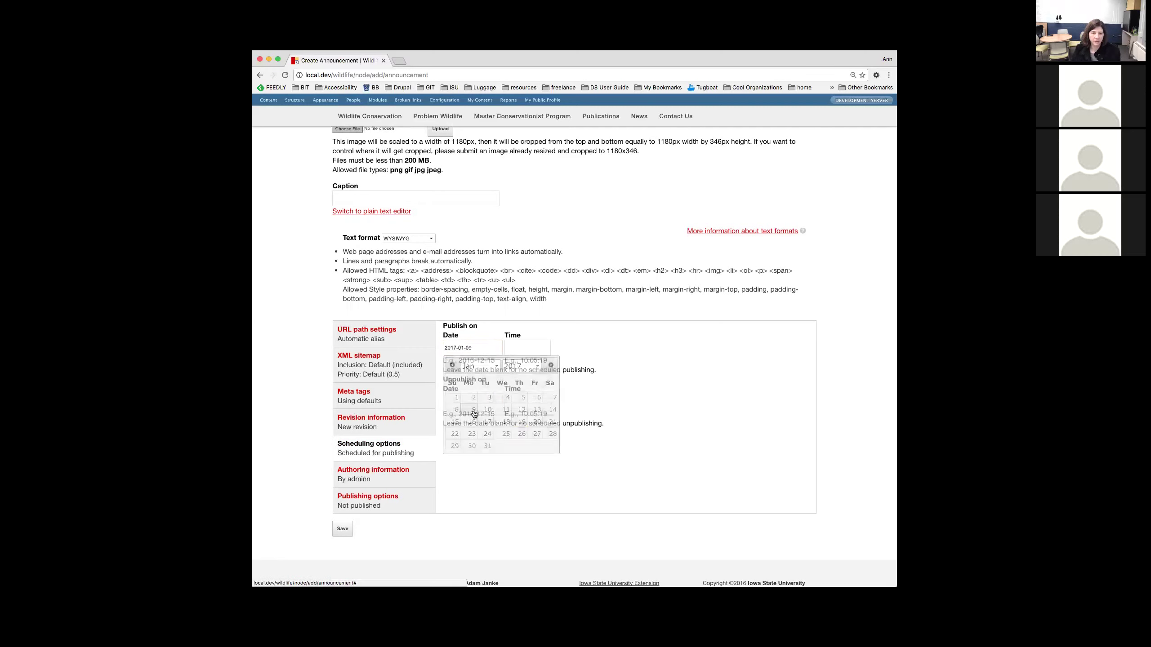
pyautogui.click(519, 346)
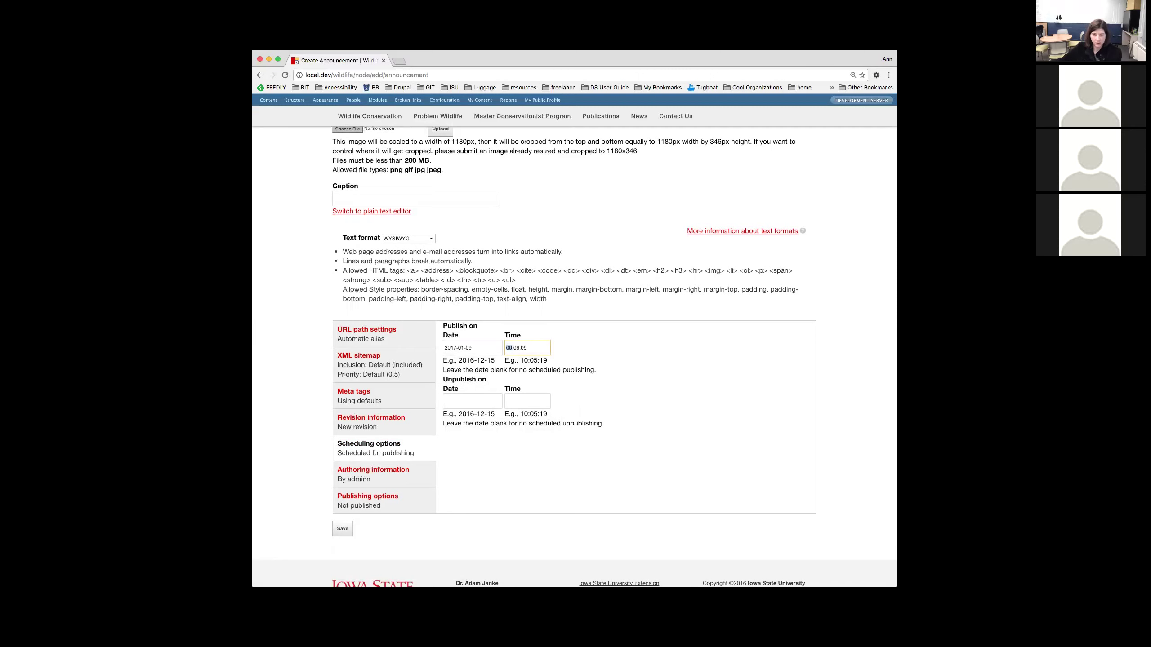
pyautogui.scroll(-1, 520, 348)
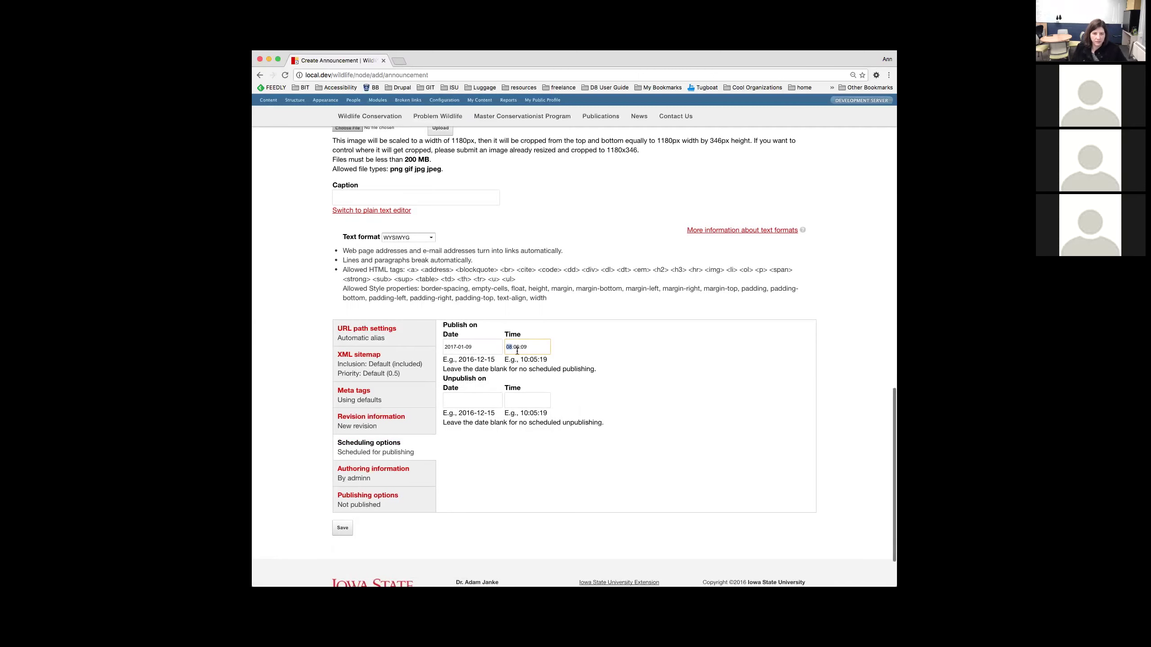
pyautogui.click(516, 347)
pyautogui.scroll(1, 517, 347)
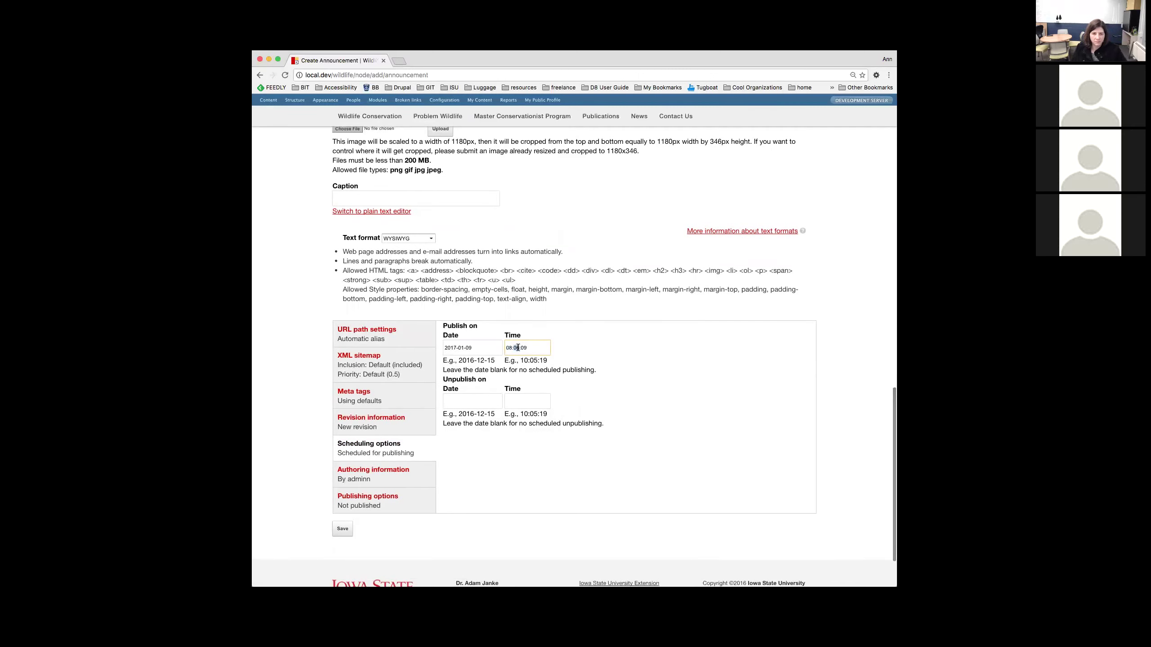
pyautogui.write('0')
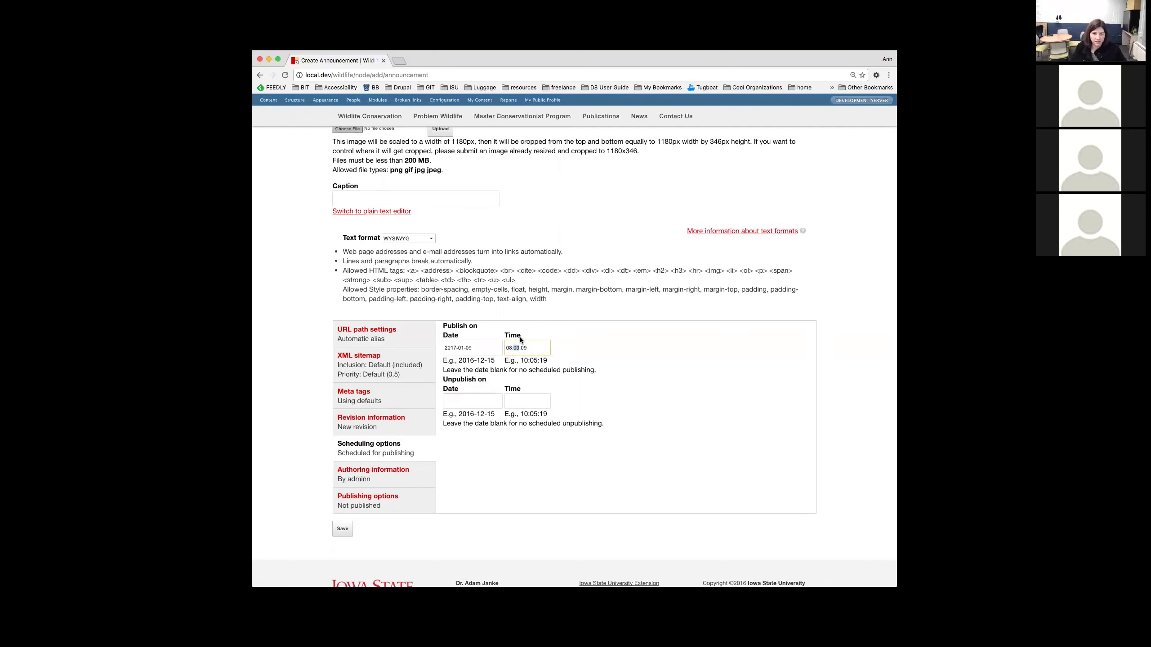
pyautogui.write('0')
# Step: Set the Unpublish on date to 2017-01-12 with time 02:07:07
pyautogui.click(458, 399)
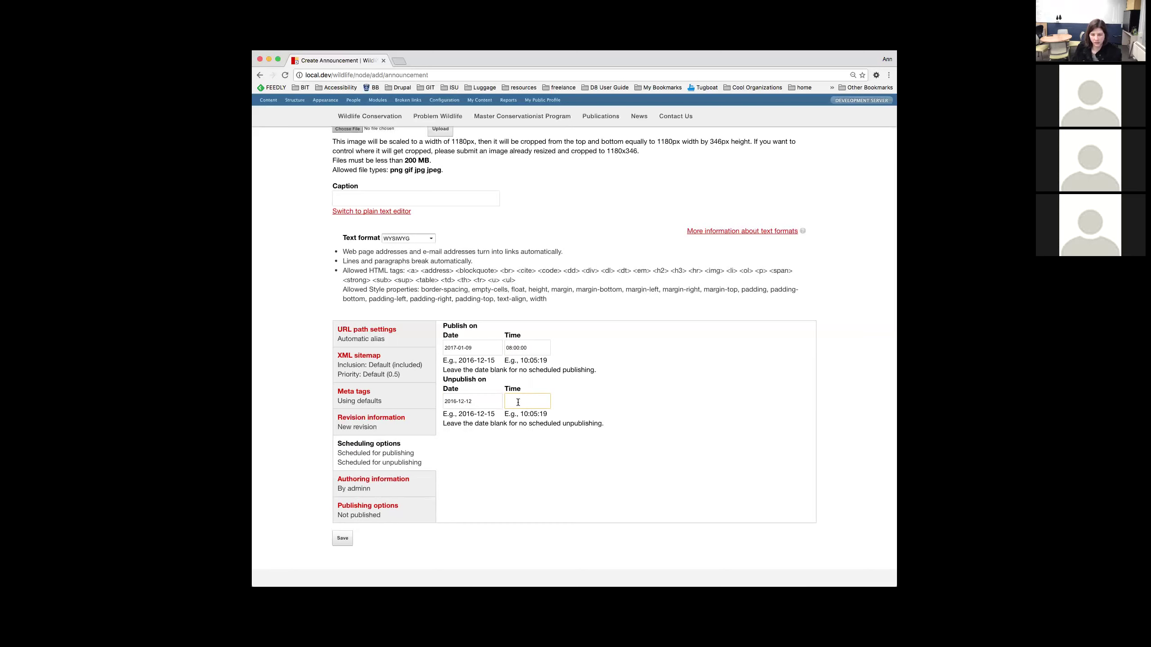
pyautogui.press('Up')
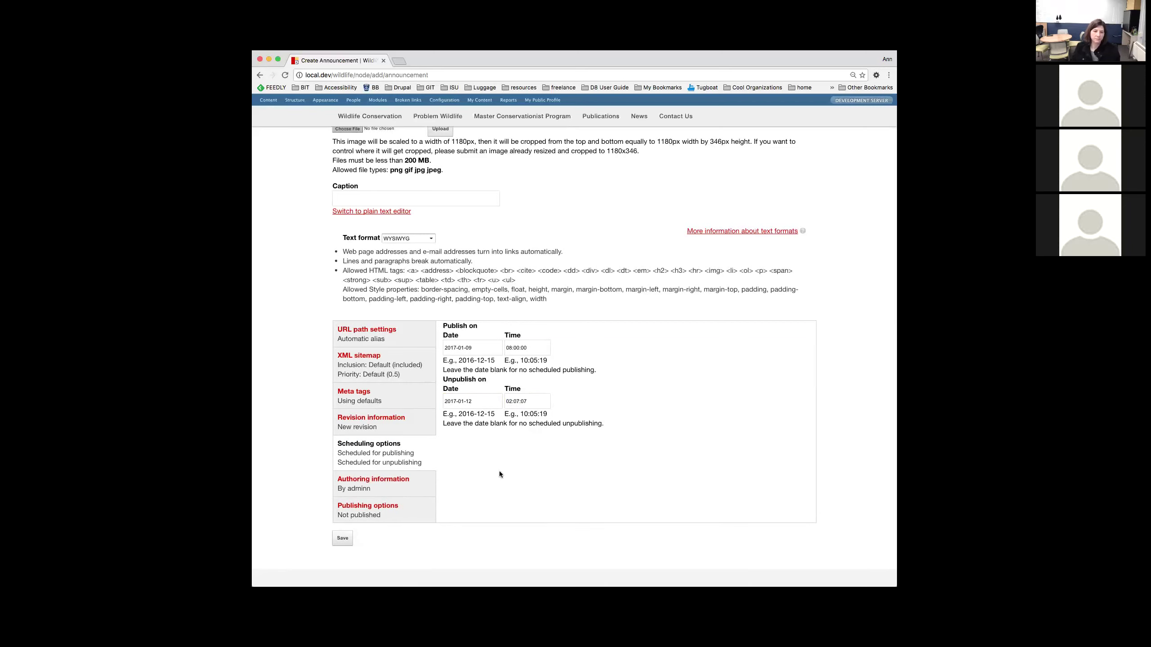
# Step: Uncheck Published in Publishing options and return to the scheduled publish and unpublish dates
pyautogui.click(358, 507)
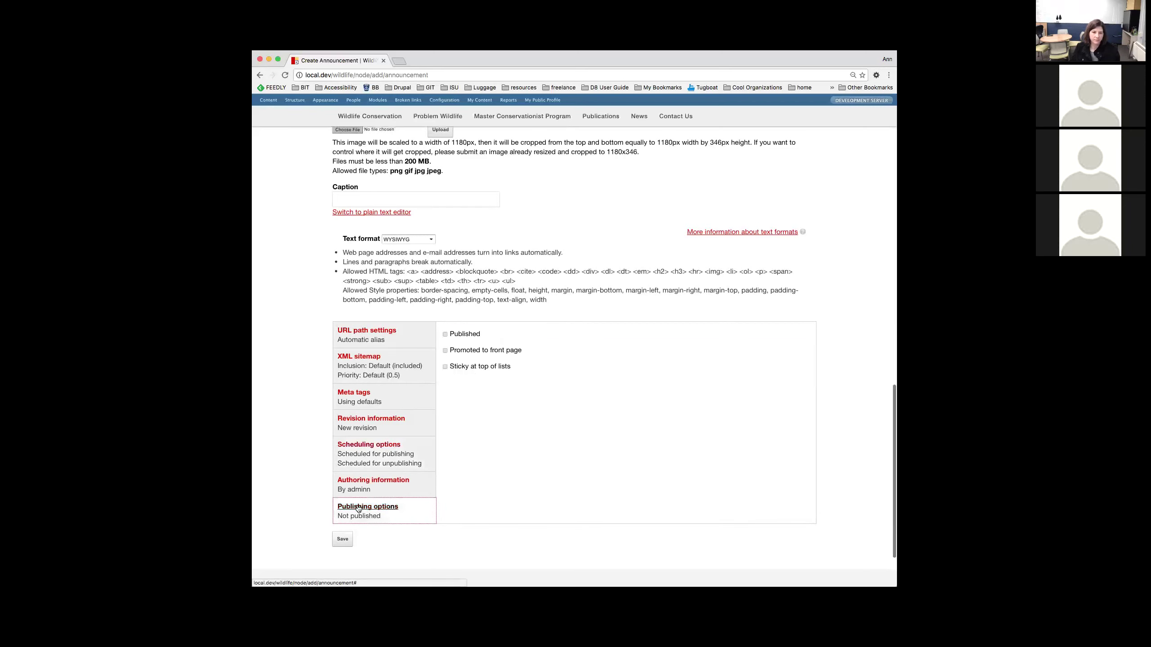
pyautogui.click(445, 334)
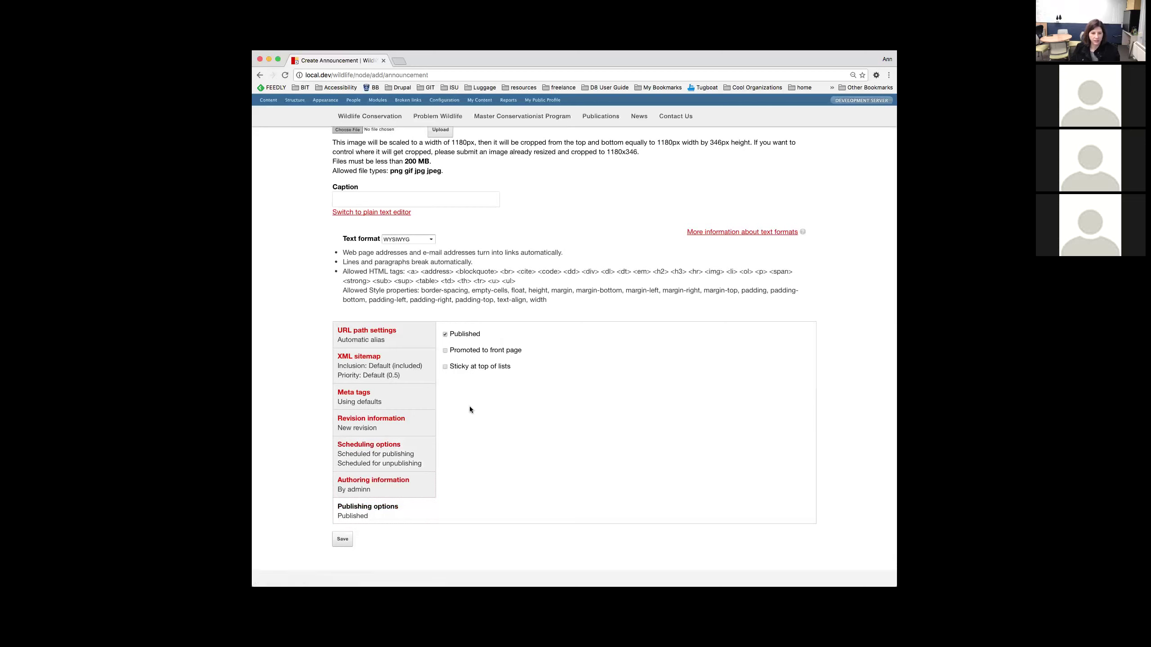
pyautogui.click(445, 335)
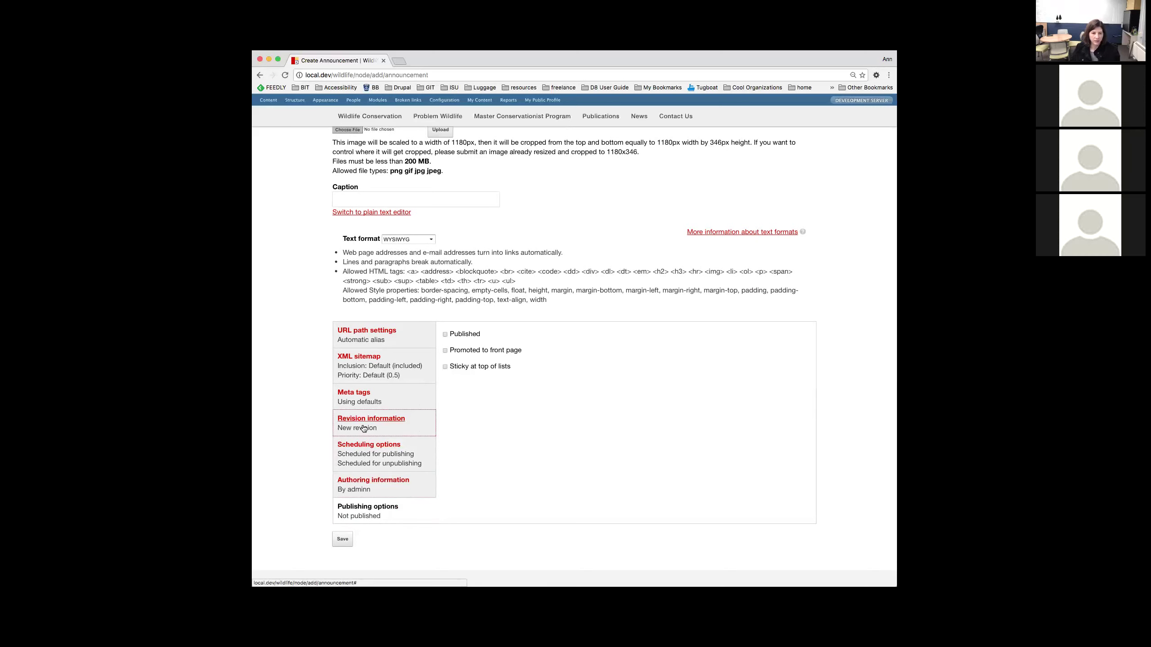
pyautogui.click(369, 445)
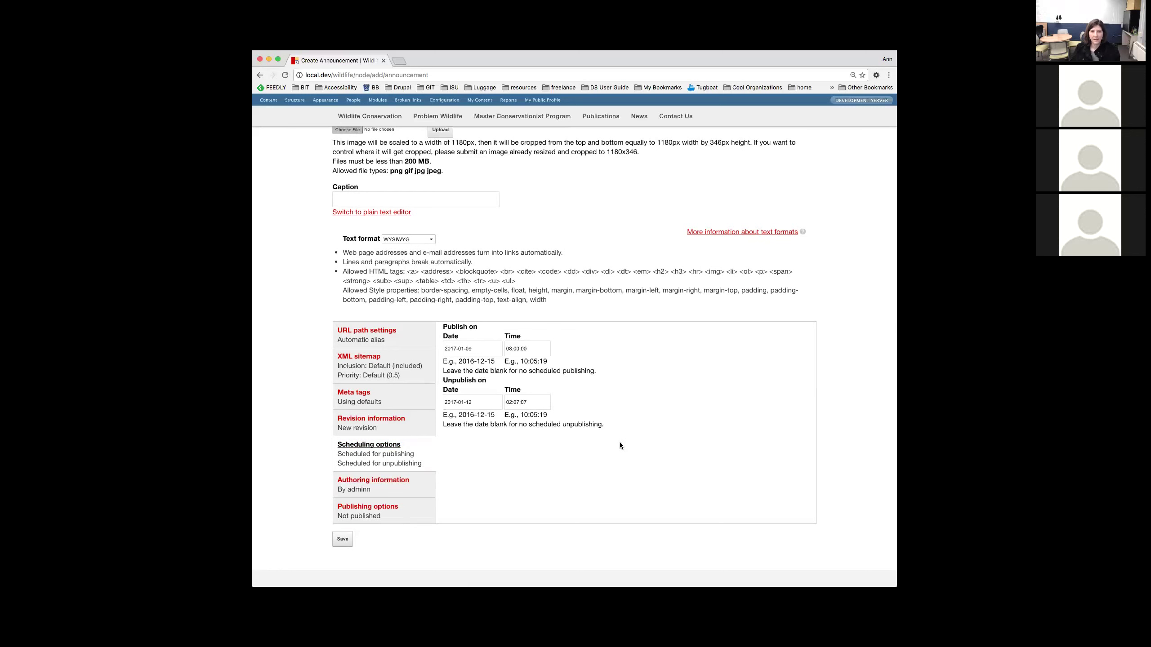
pyautogui.scroll(5, 618, 453)
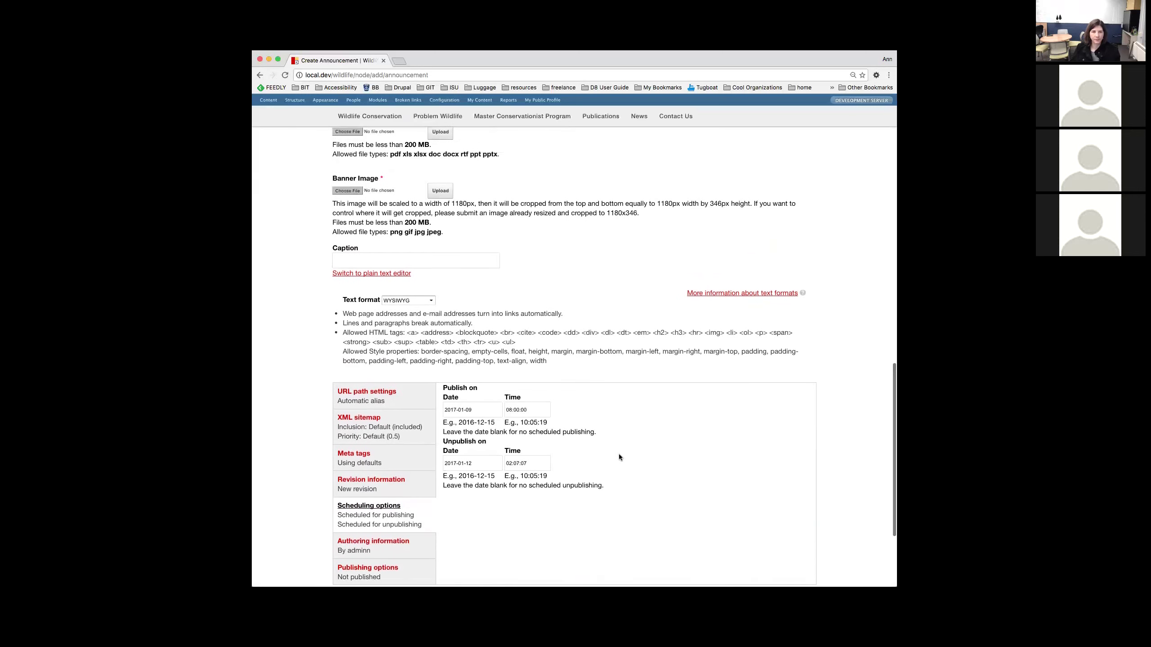
pyautogui.scroll(1, 618, 454)
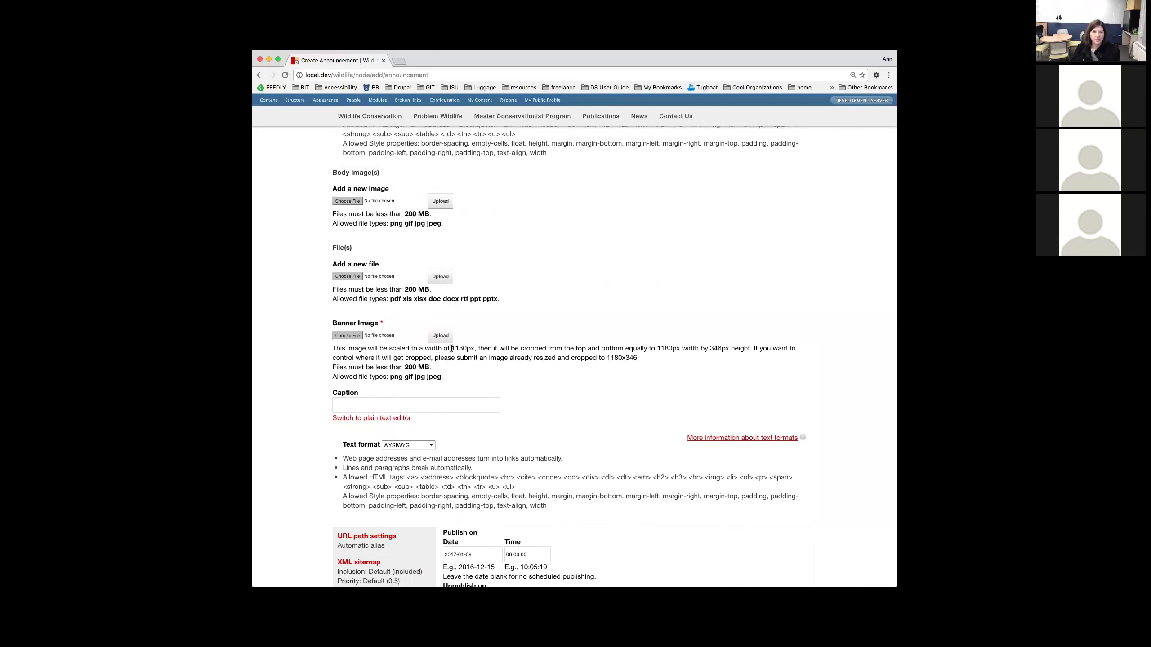
pyautogui.moveTo(451, 348); pyautogui.dragTo(475, 348)
pyautogui.click(658, 348)
pyautogui.moveTo(658, 348); pyautogui.dragTo(730, 347)
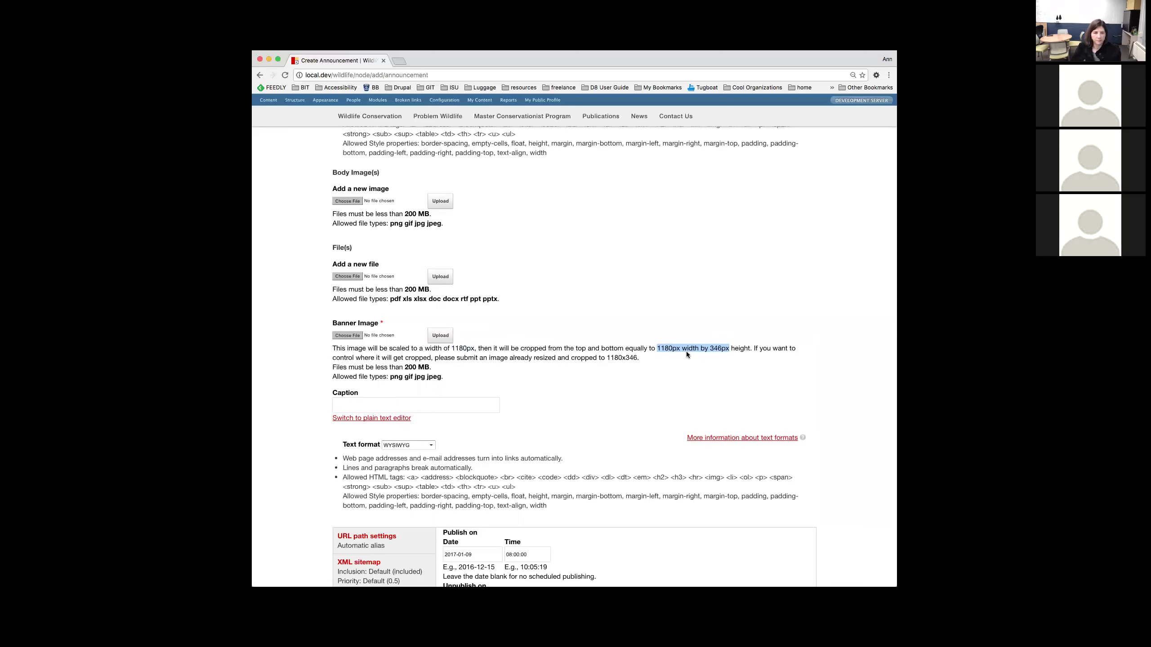
# Step: Choose the 536.88 KB rainbow banner JPG under Banner Image and upload it
pyautogui.click(343, 338)
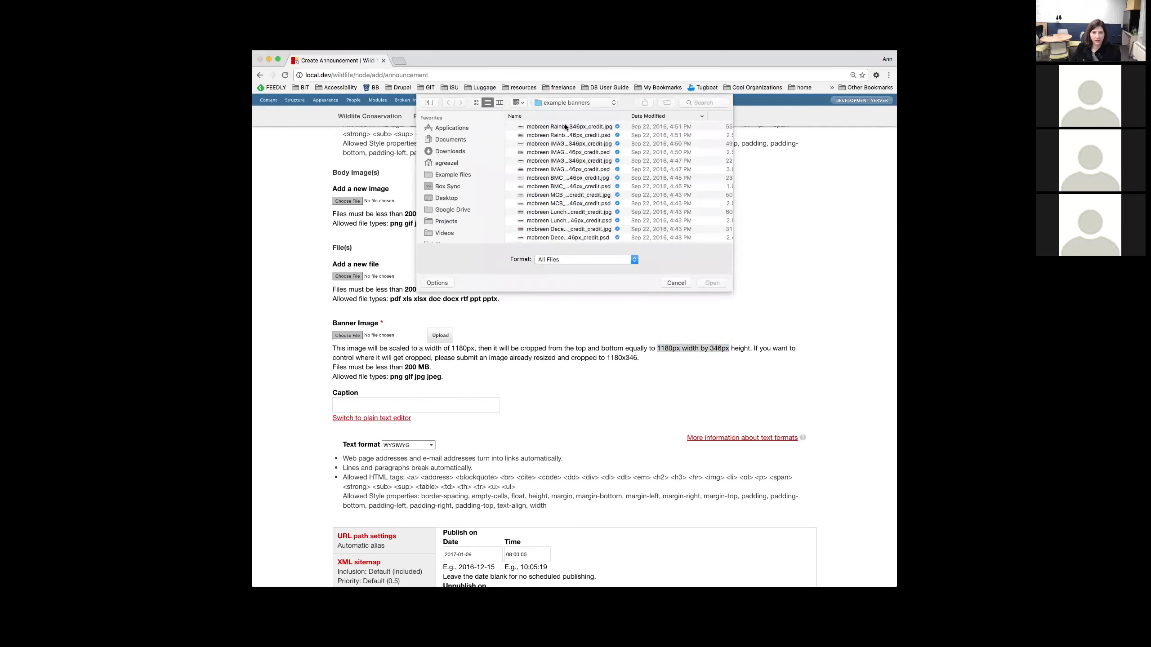
pyautogui.click(563, 127)
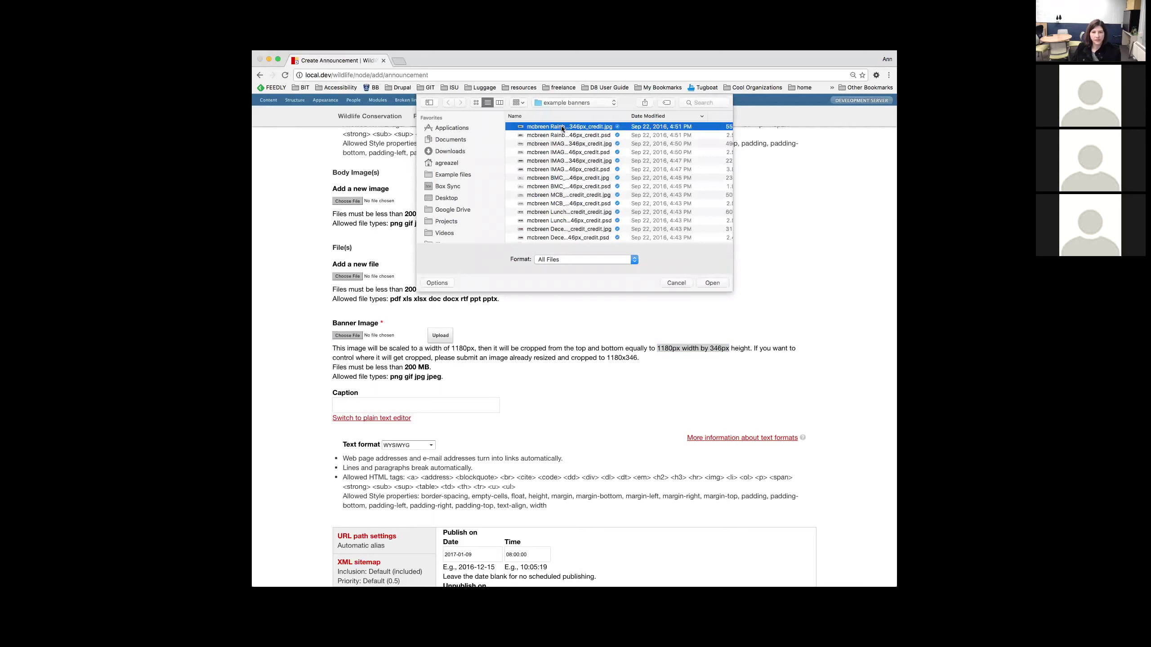
pyautogui.click(713, 283)
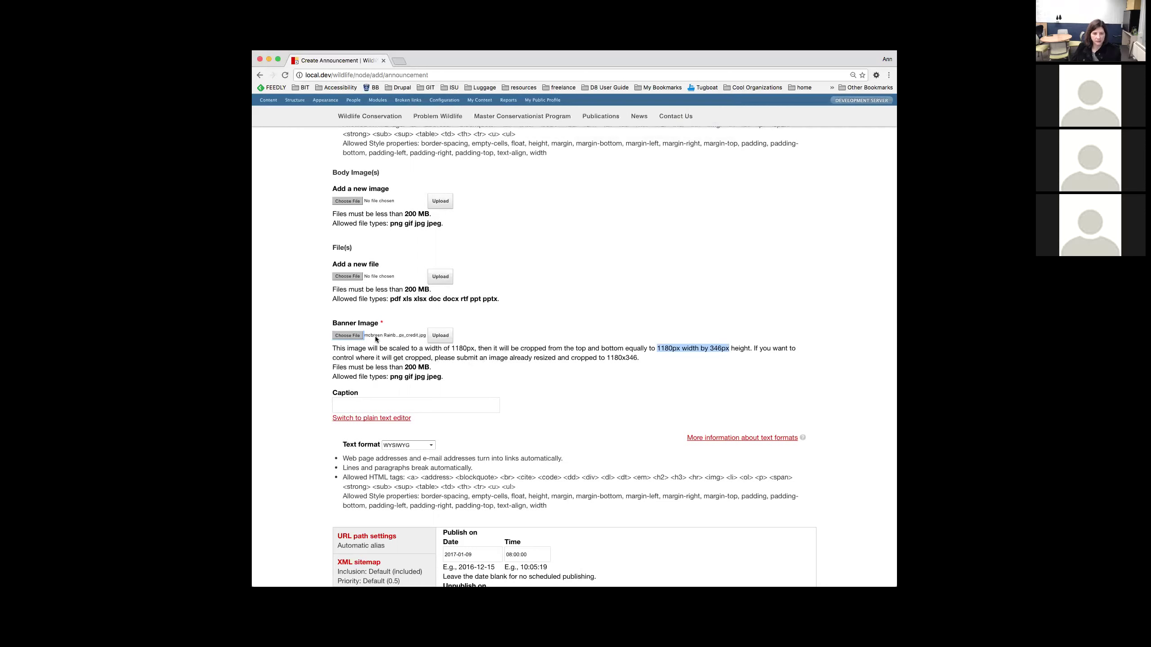
pyautogui.click(439, 335)
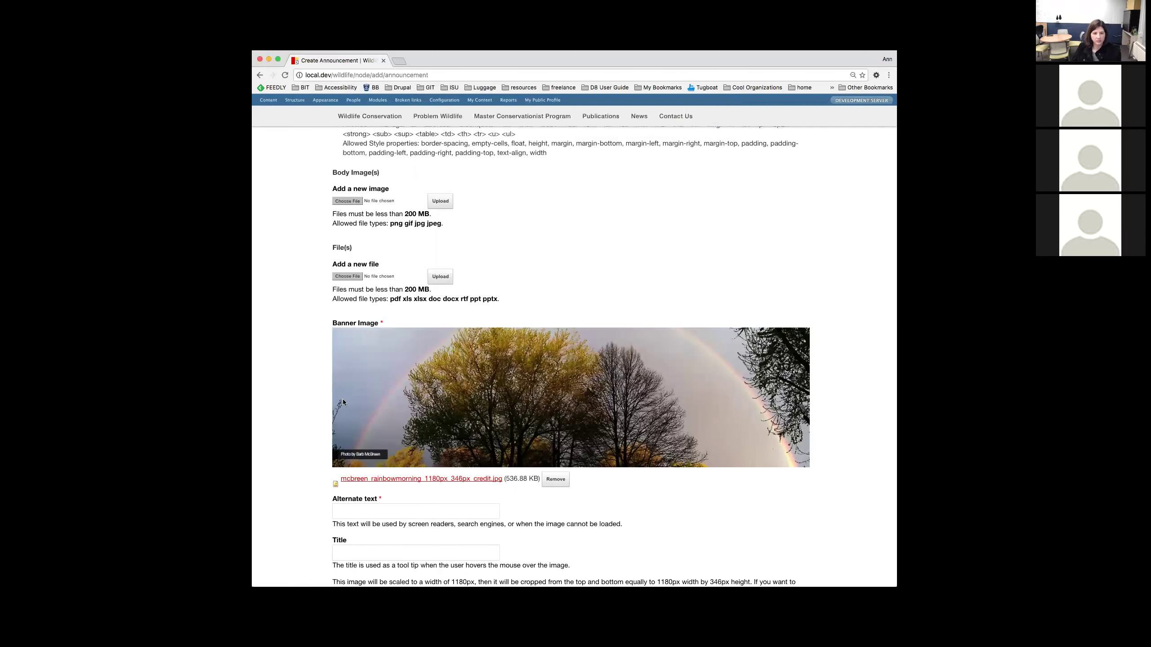
# Step: Fill the banner image's Alternate text field with 'trees with a rainbow'
pyautogui.scroll(-5, 302, 445)
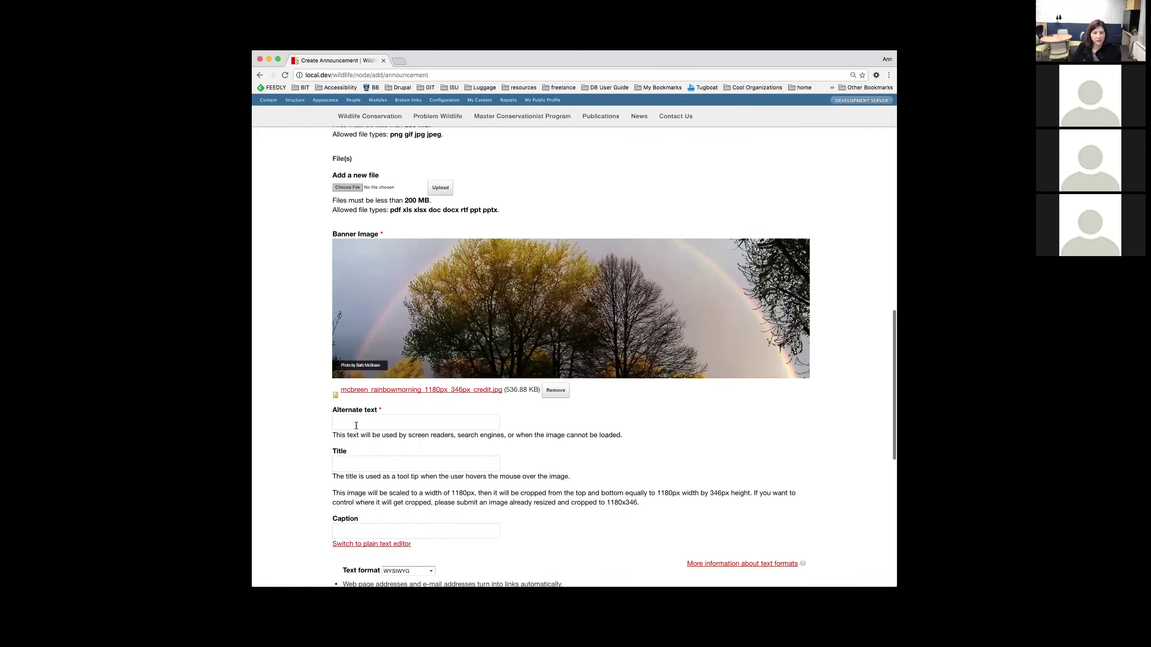
pyautogui.click(360, 423)
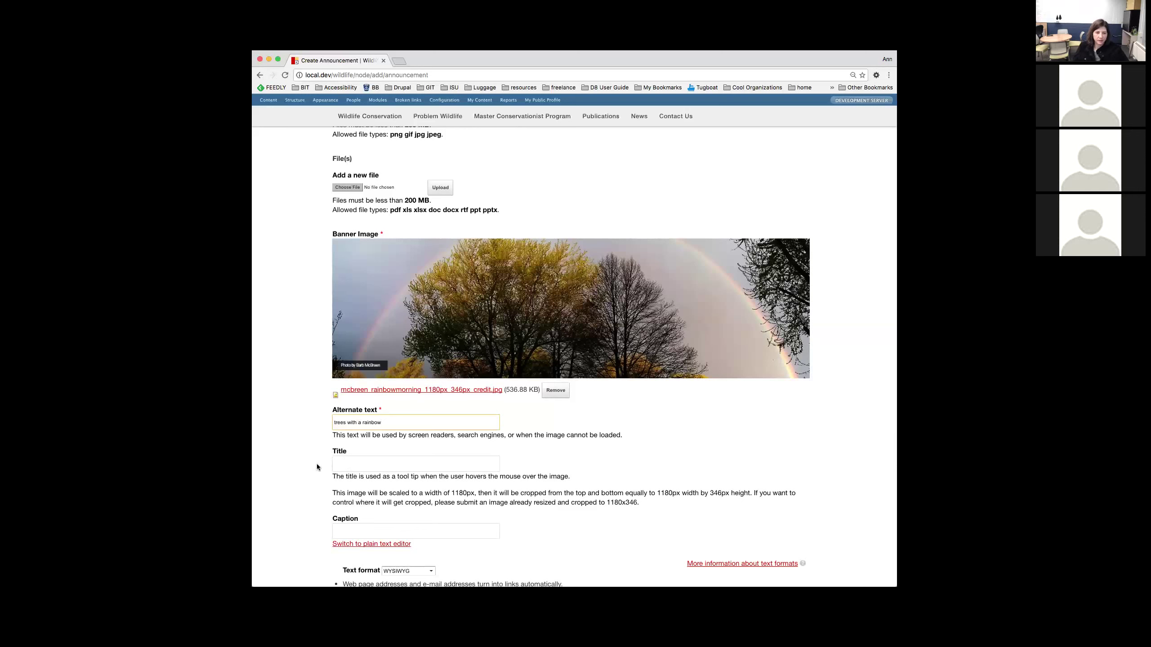
pyautogui.click(356, 461)
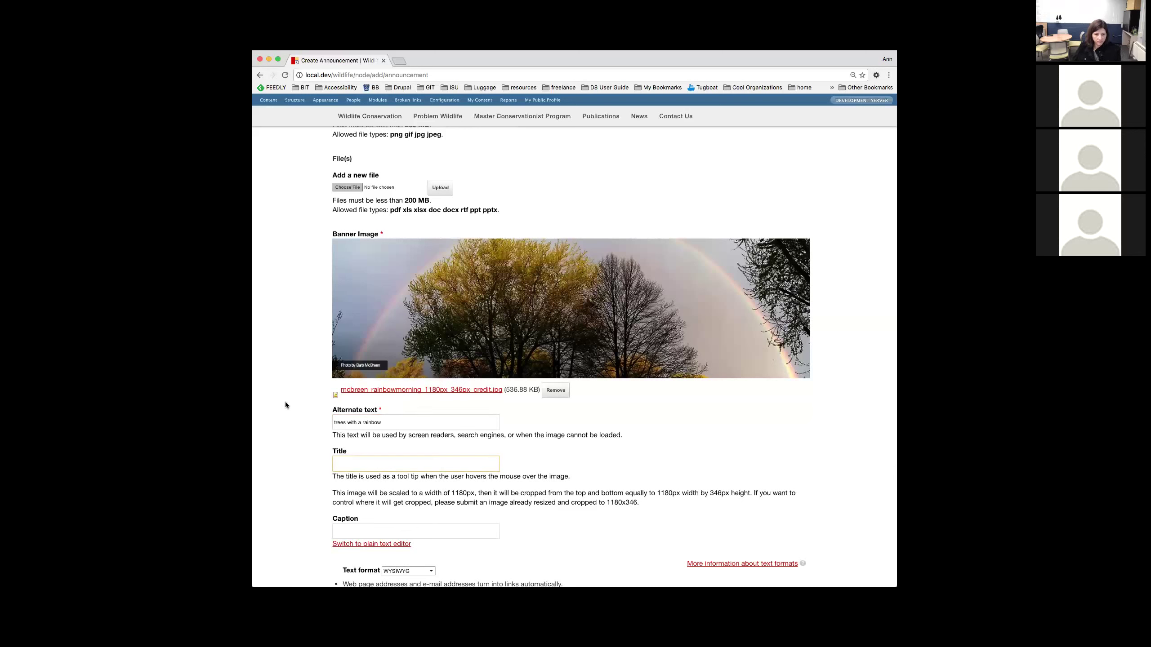
pyautogui.scroll(2, 286, 404)
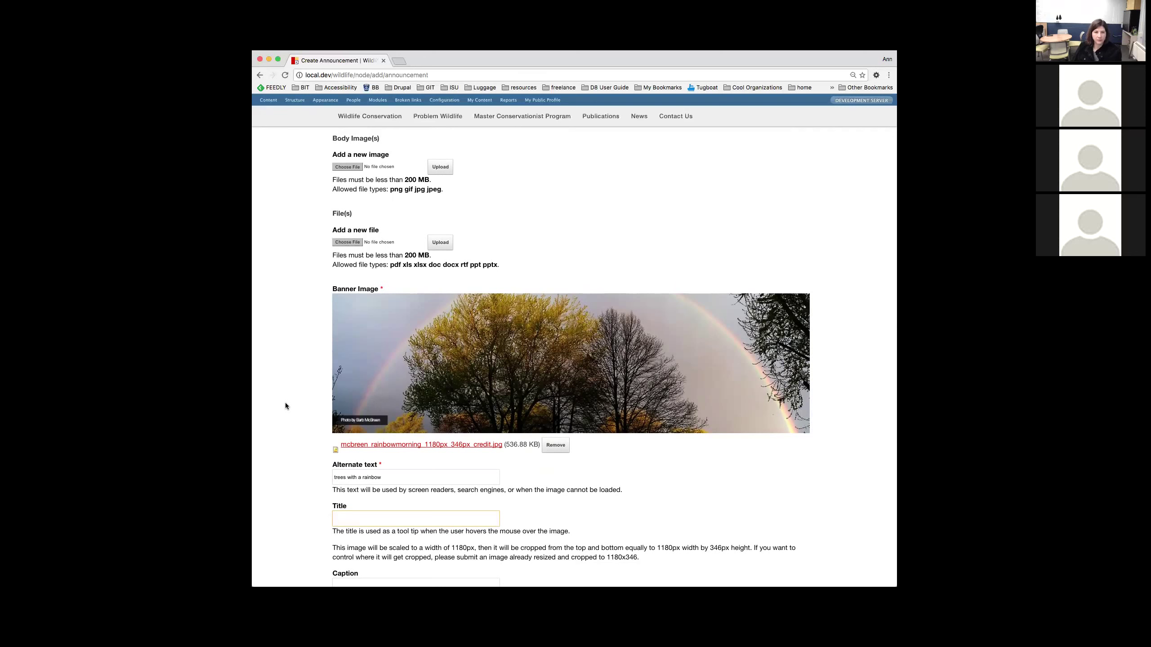
# Step: Highlight the base address local.dev/wildlife/ and node/add/announcement in the URL to explain site-relative paths
pyautogui.scroll(5, 286, 404)
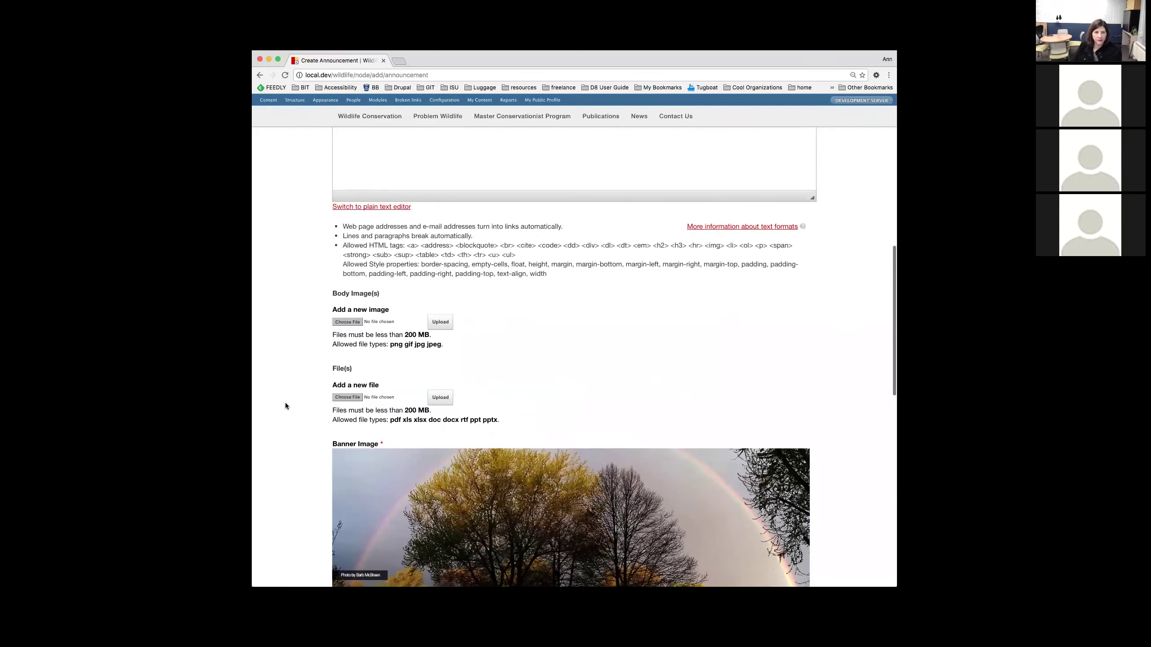
pyautogui.scroll(10, 286, 404)
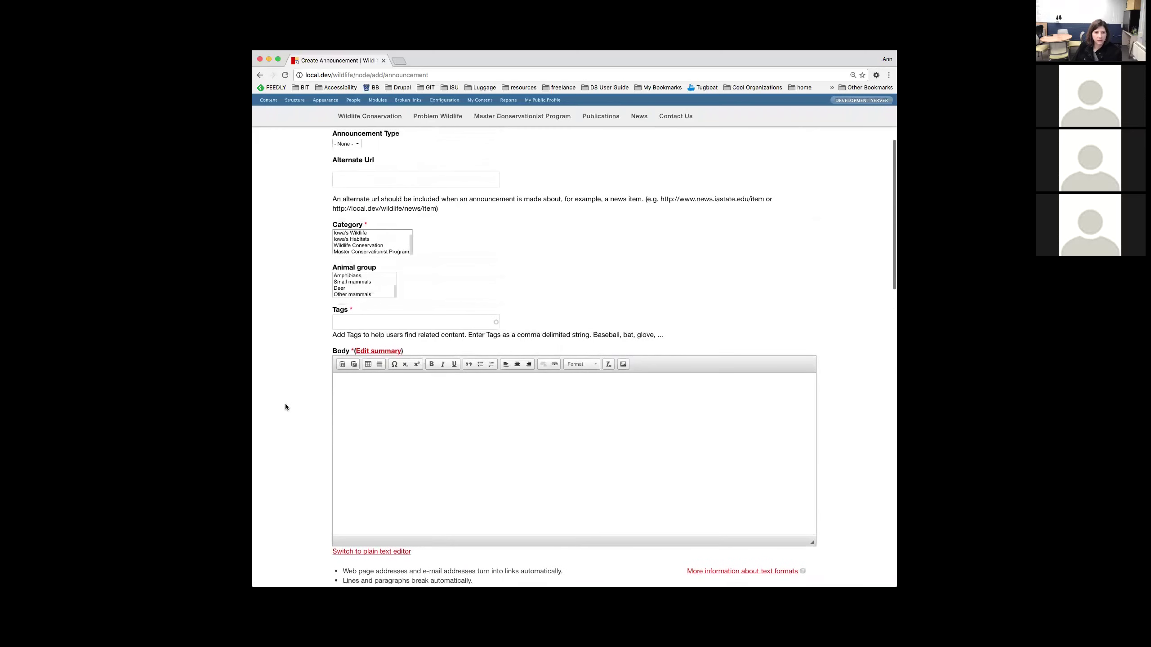
pyautogui.scroll(3, 285, 403)
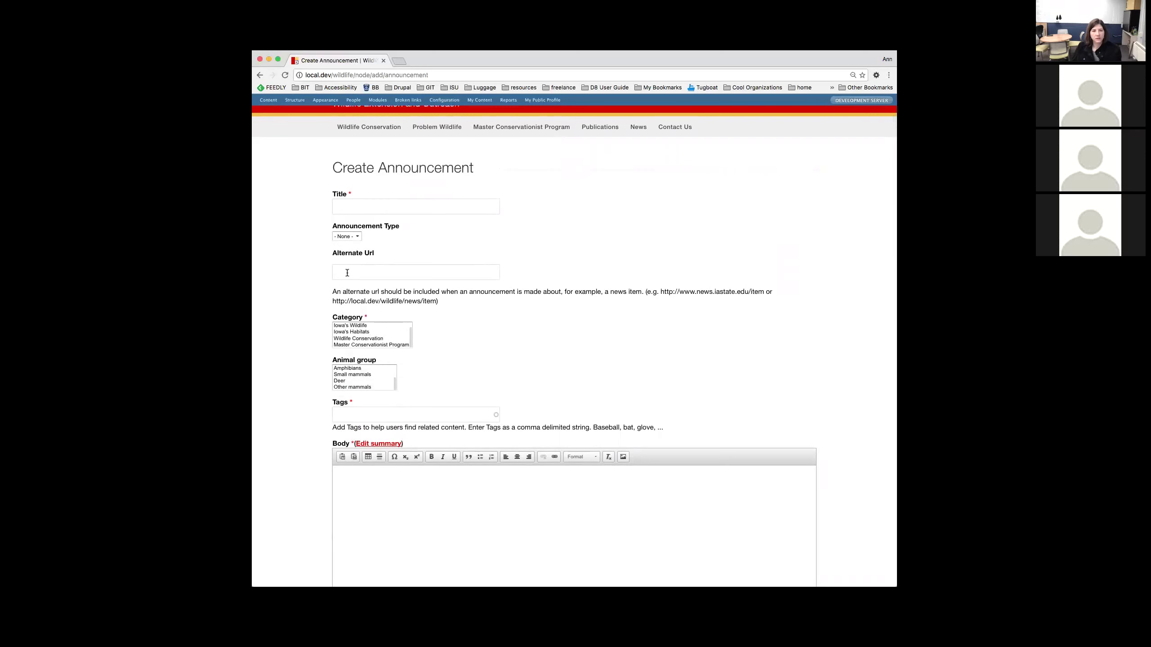
pyautogui.scroll(1, 355, 277)
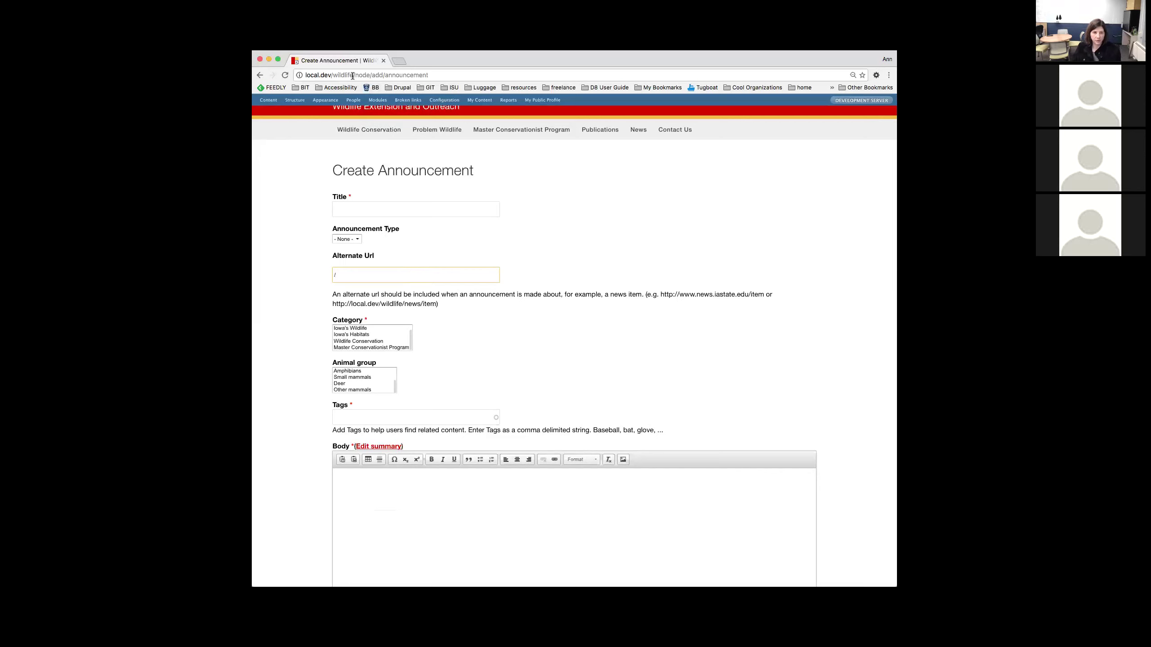
pyautogui.moveTo(355, 74); pyautogui.dragTo(303, 76)
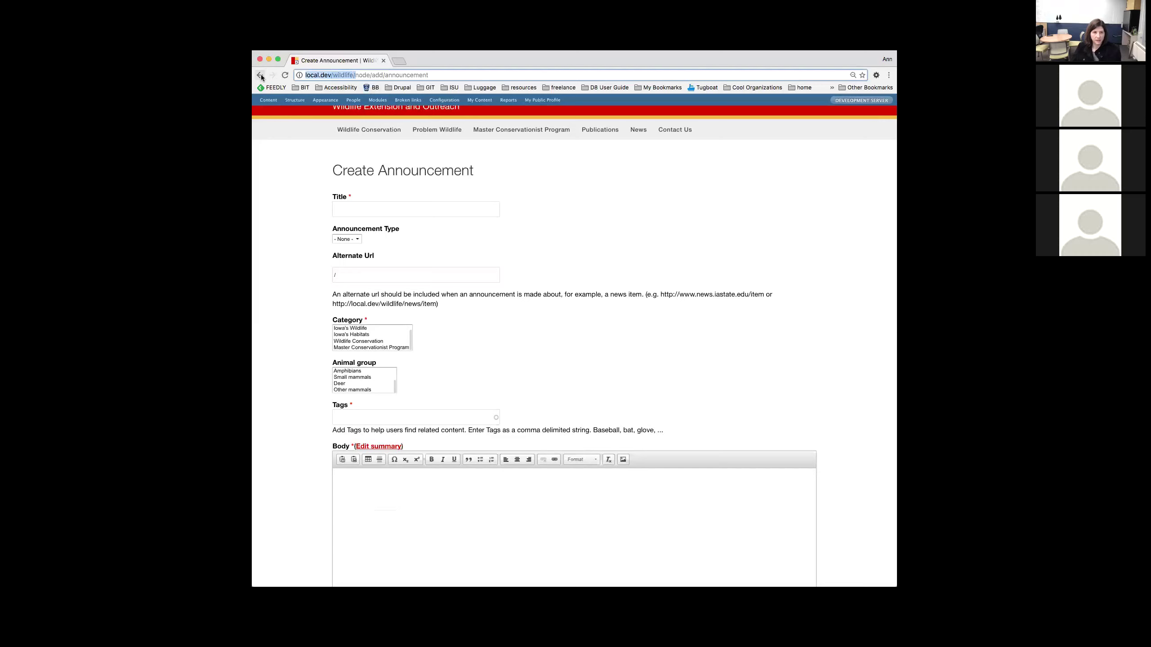
pyautogui.click(354, 75)
pyautogui.moveTo(355, 75); pyautogui.dragTo(429, 72)
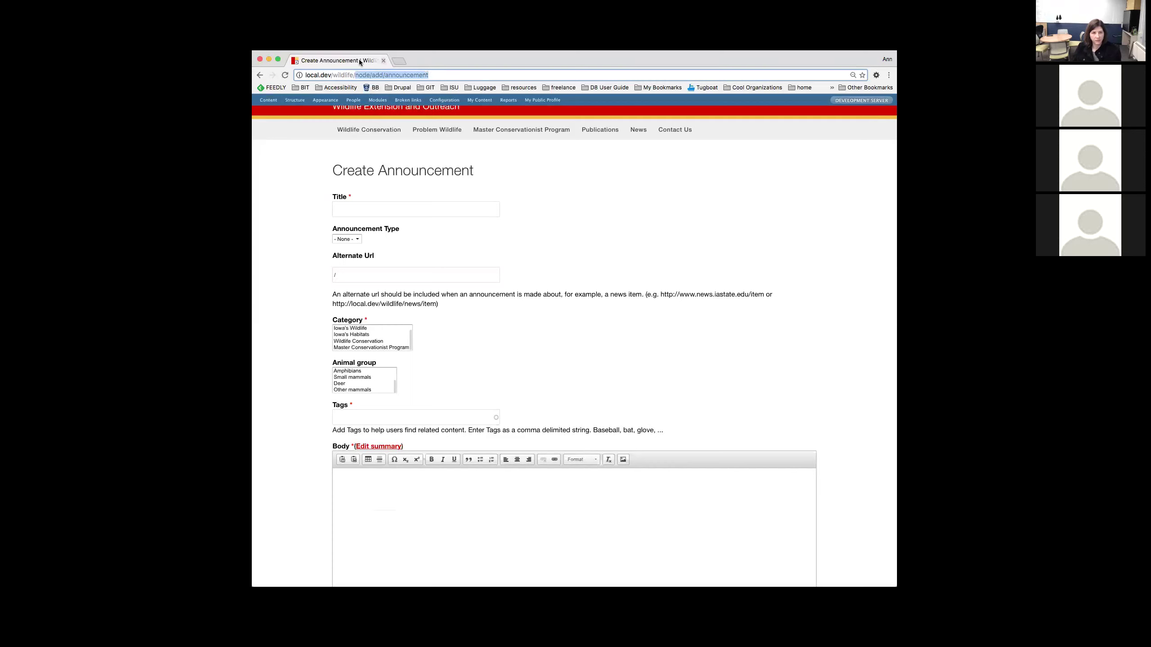
pyautogui.scroll(1, 316, 162)
pyautogui.scroll(1, 317, 165)
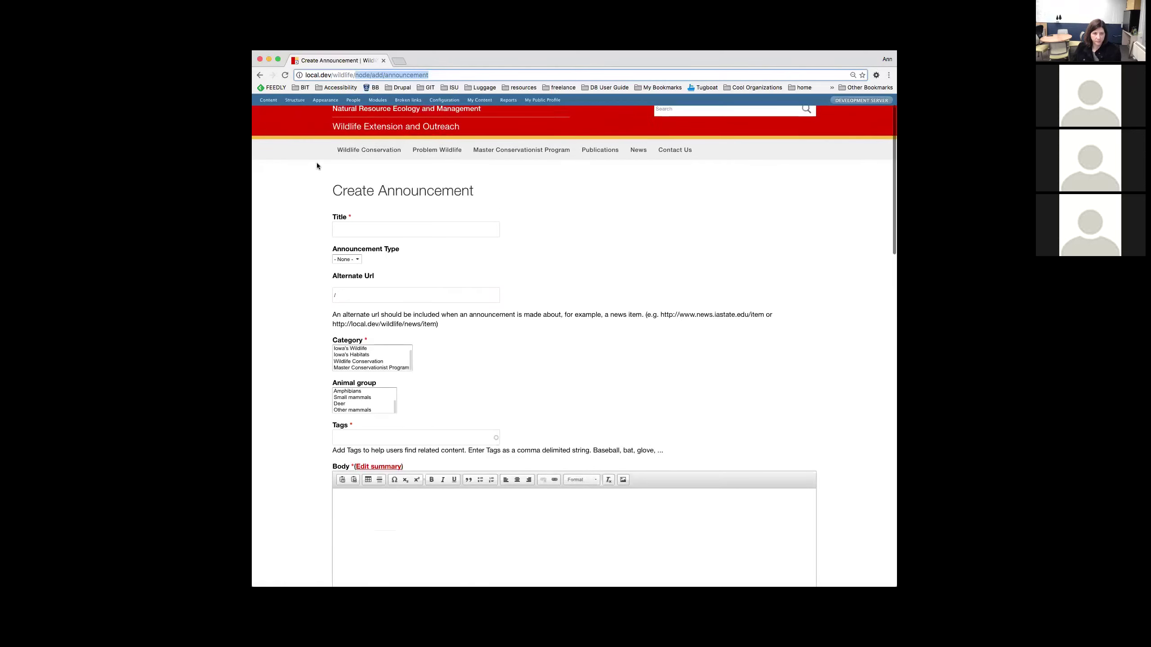
# Step: Open the home page in a new tab, visit Wildlife Conservation, and copy its wildlife-conservation path
pyautogui.rightClick(373, 131)
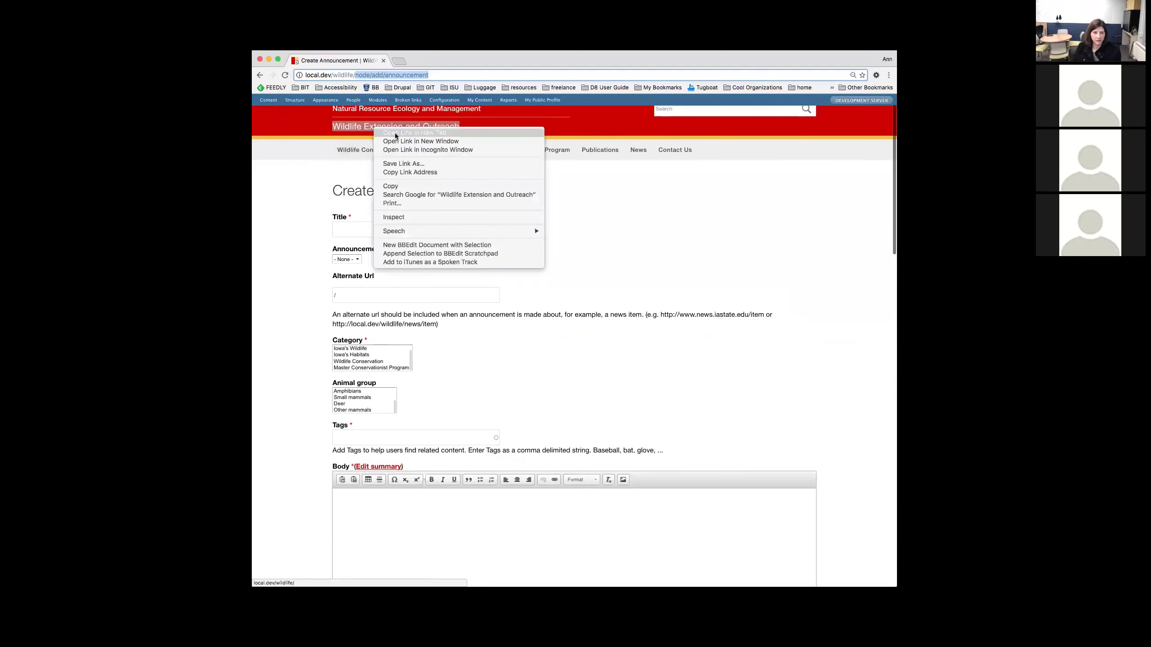
pyautogui.click(394, 131)
pyautogui.click(410, 63)
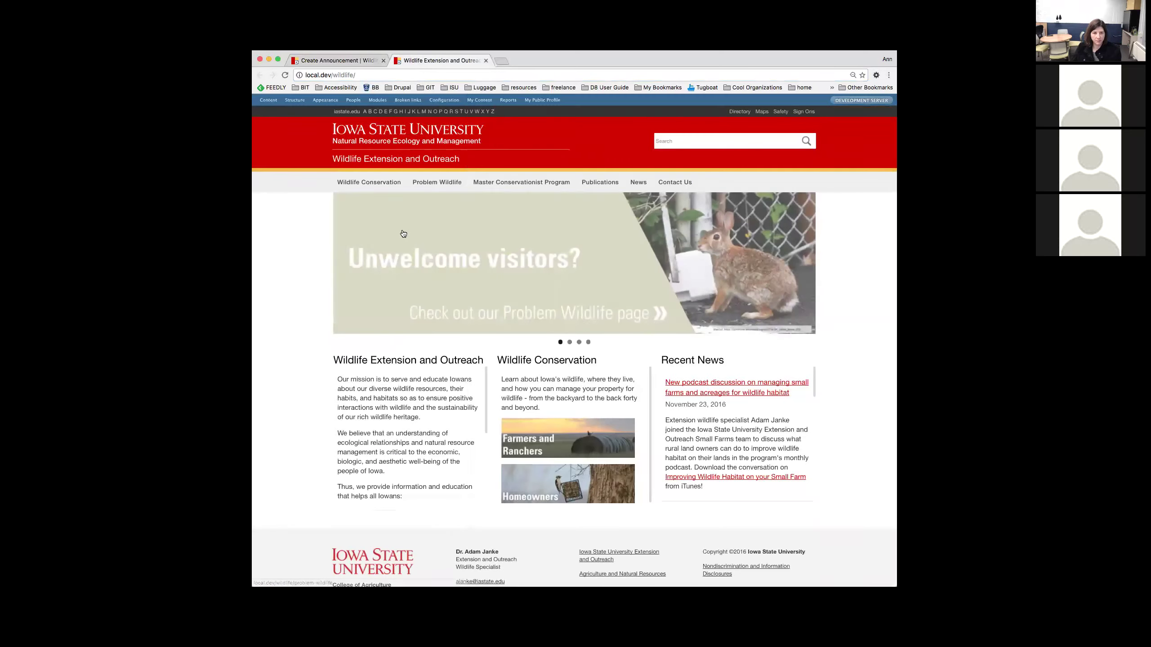
pyautogui.click(369, 186)
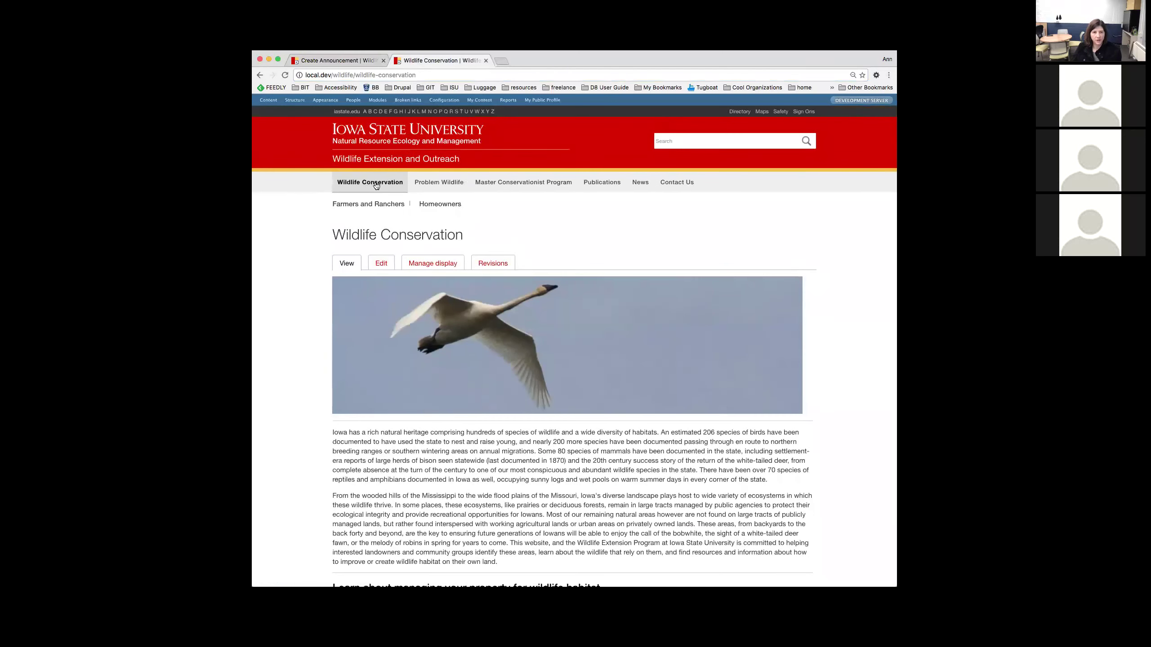
pyautogui.moveTo(416, 75); pyautogui.dragTo(354, 76)
pyautogui.press('super+c')
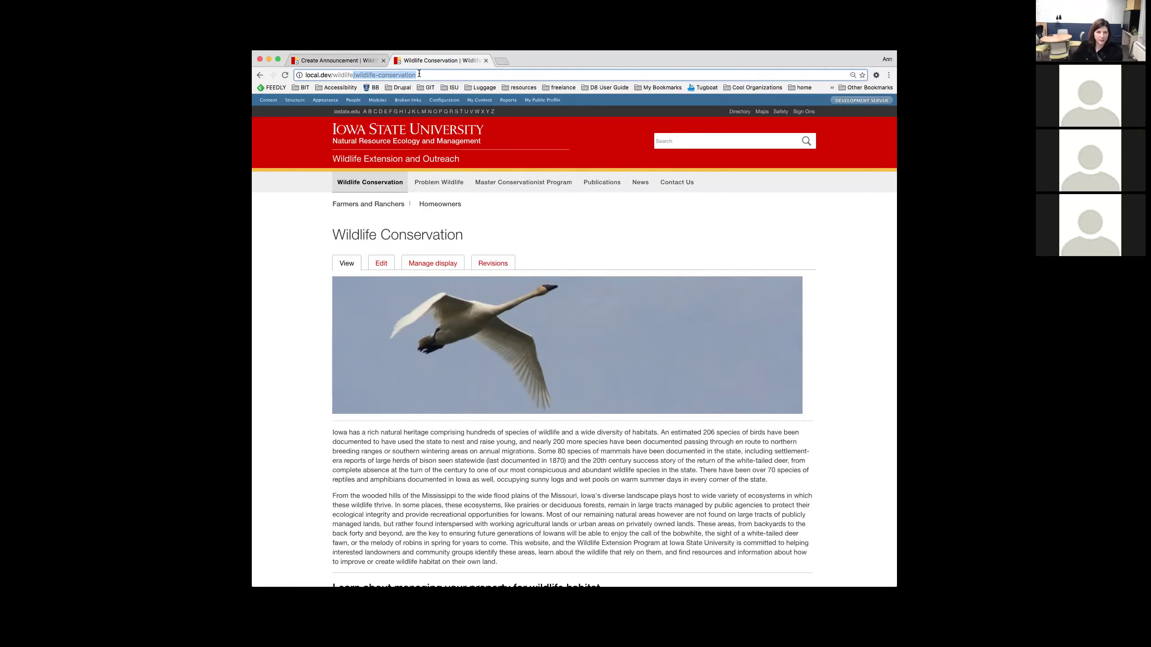
pyautogui.click(344, 60)
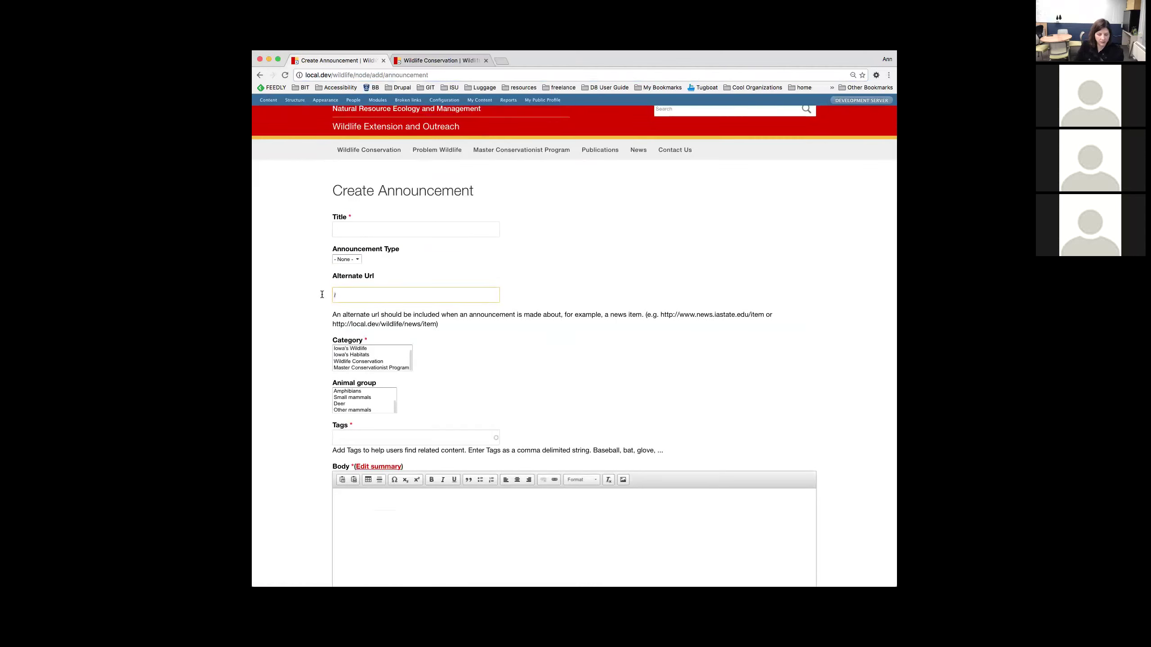
# Step: Paste /wildlife-conservation into Alternate Url and scroll down toward the Body editor
pyautogui.press('super+v')
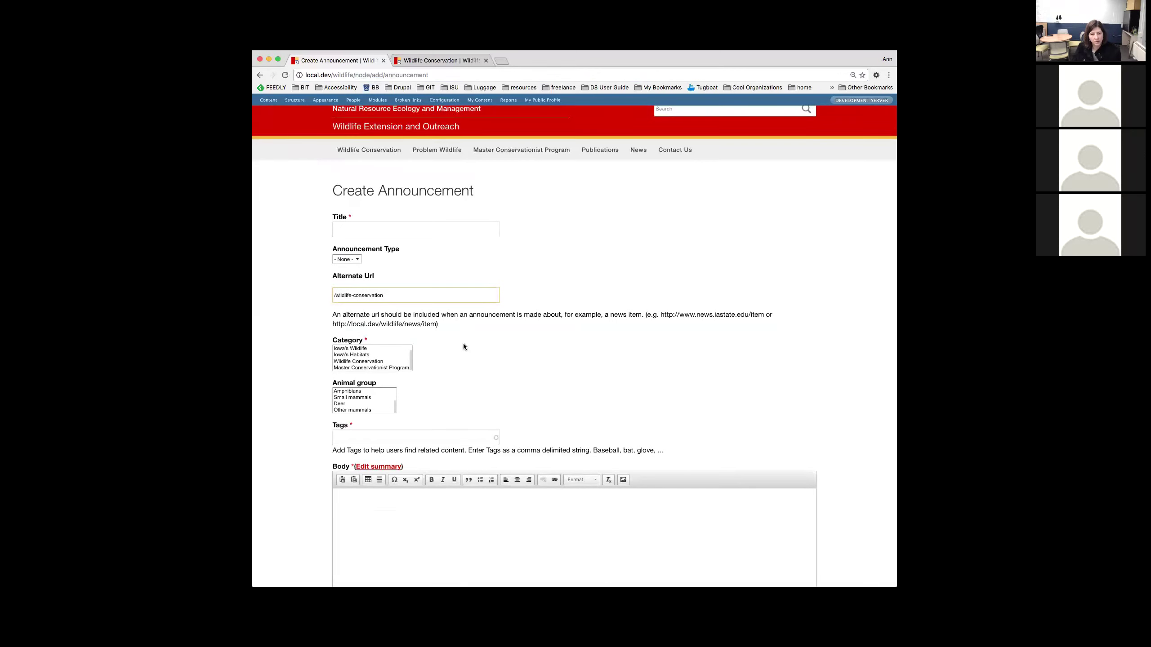
pyautogui.scroll(-3, 308, 381)
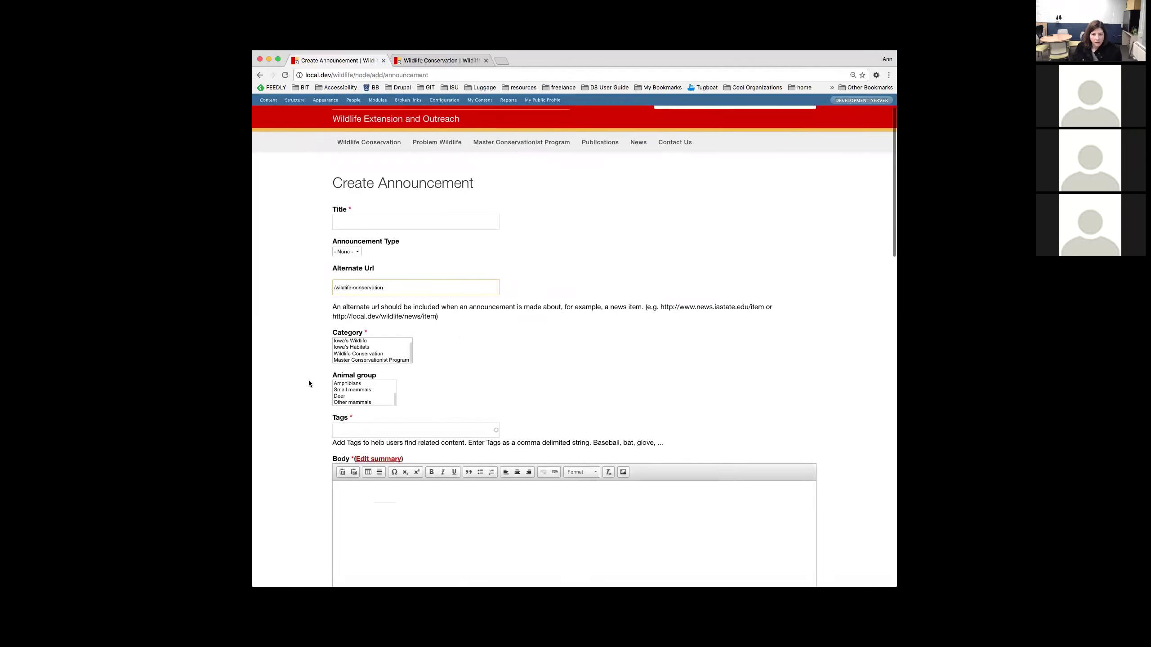
pyautogui.scroll(-1, 309, 384)
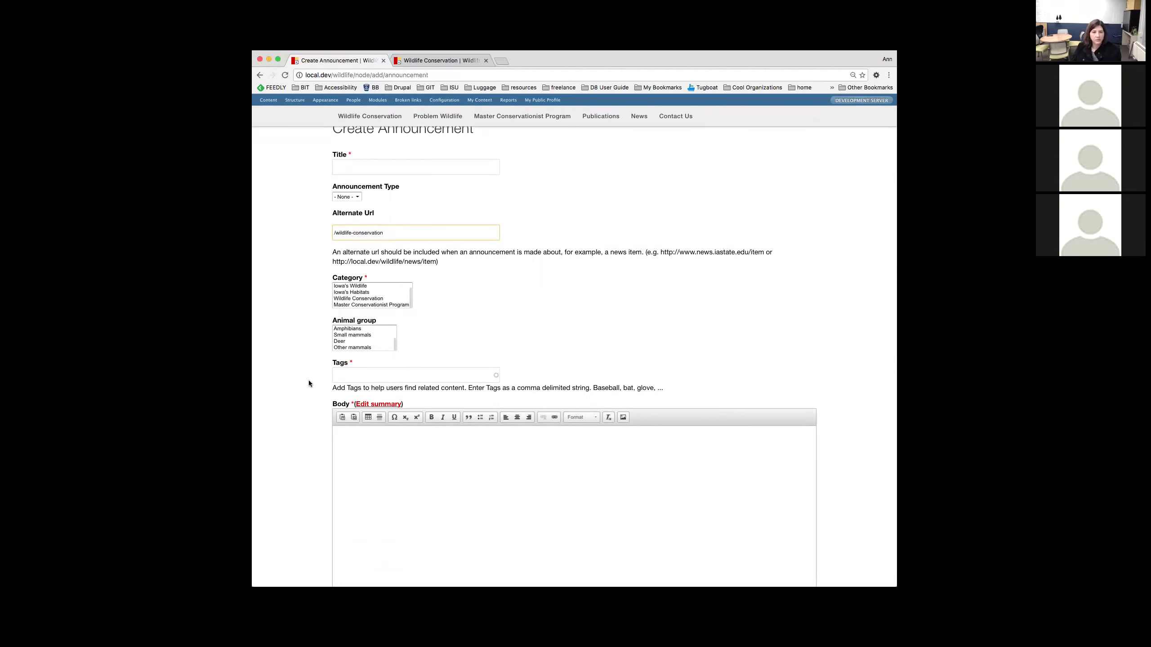
pyautogui.scroll(-1, 308, 383)
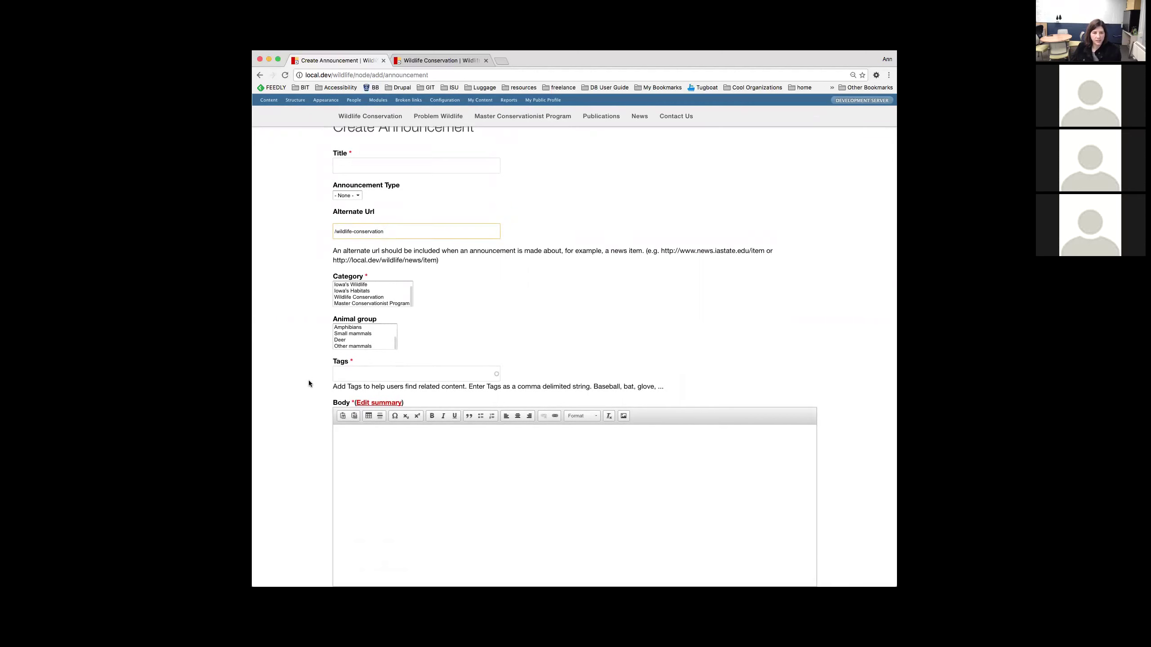
pyautogui.scroll(-3, 309, 381)
pyautogui.click(364, 388)
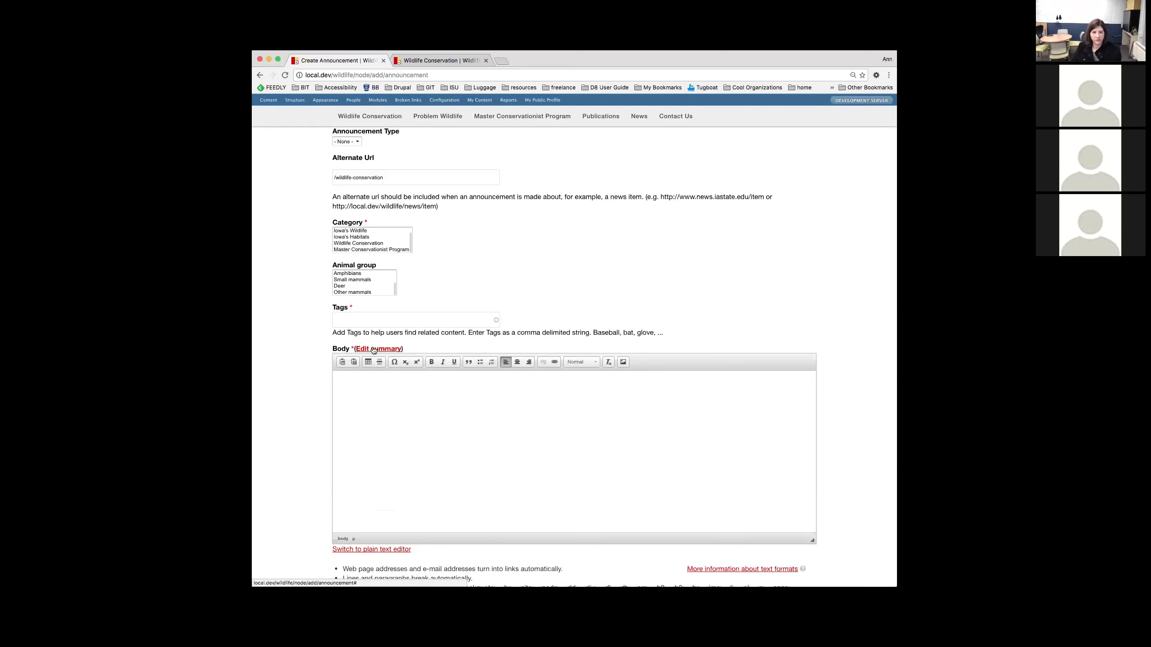
# Step: Reveal the separate Summary field above Body and place the cursor in it
pyautogui.click(373, 349)
pyautogui.click(348, 384)
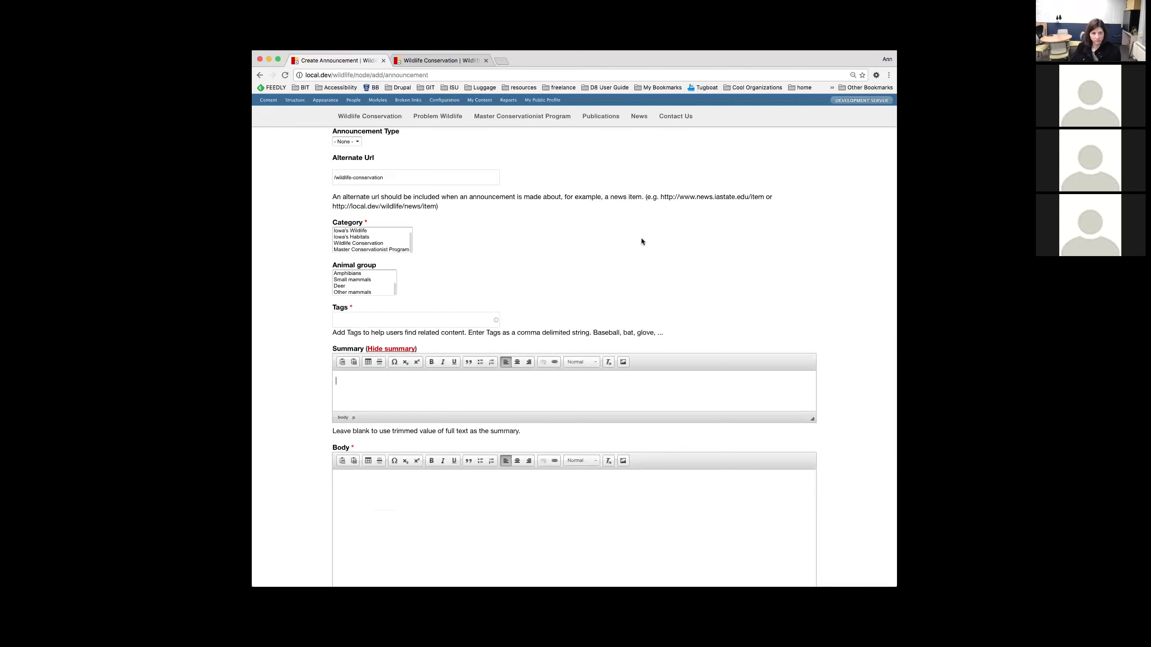
pyautogui.scroll(5, 632, 277)
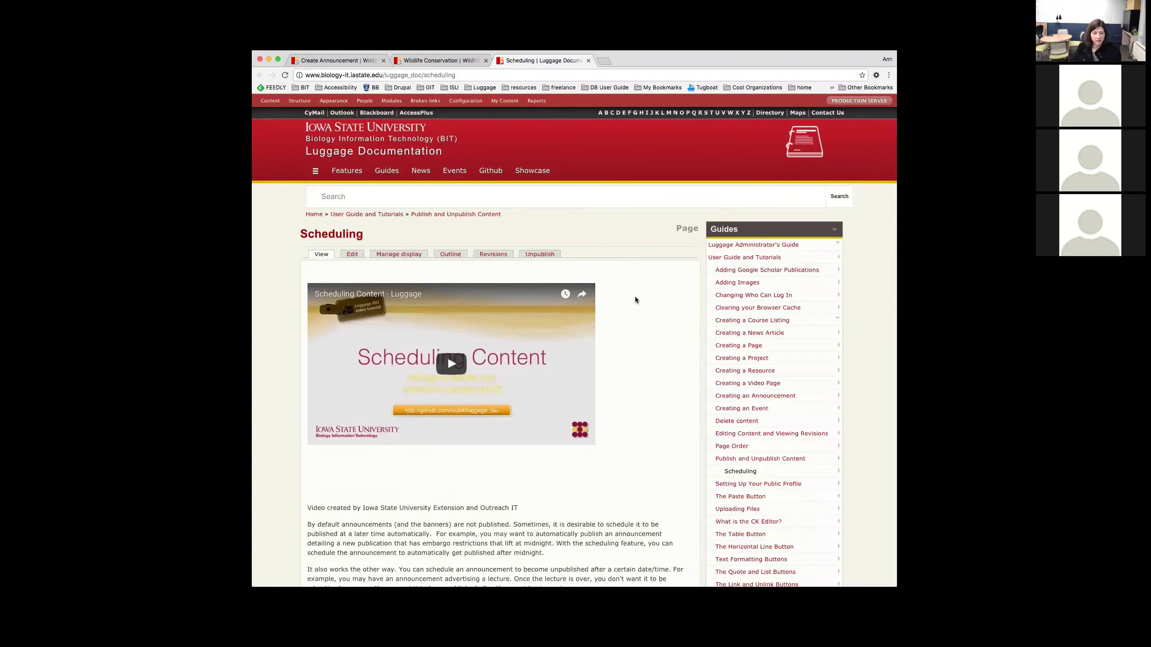
pyautogui.scroll(-3, 635, 300)
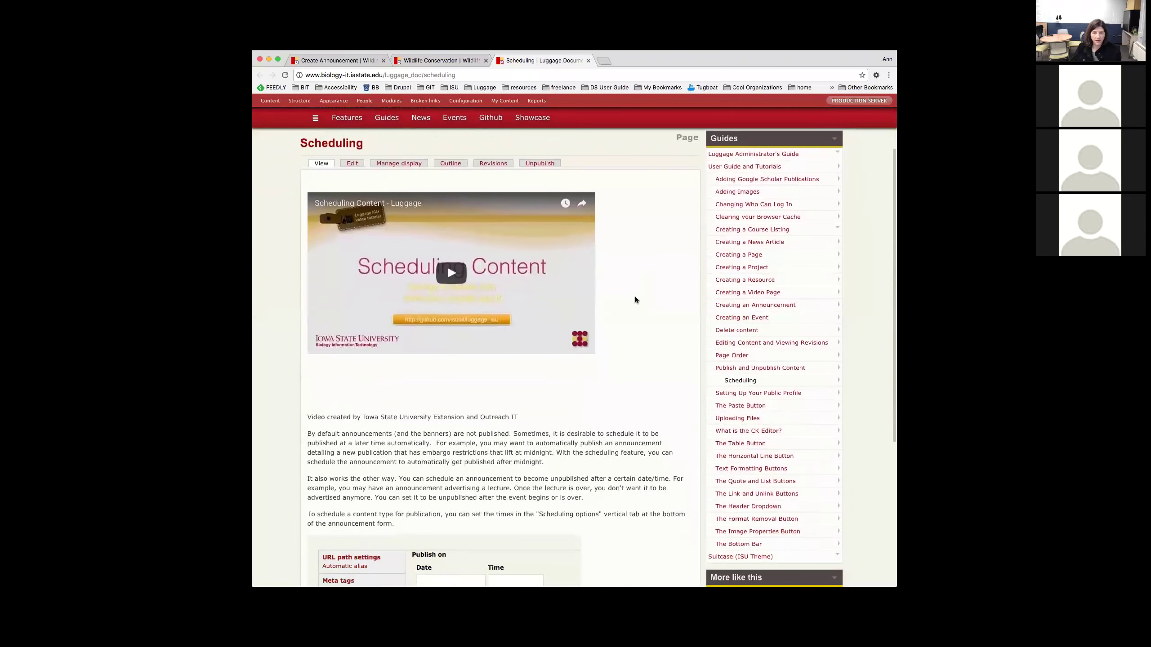
pyautogui.scroll(-5, 635, 300)
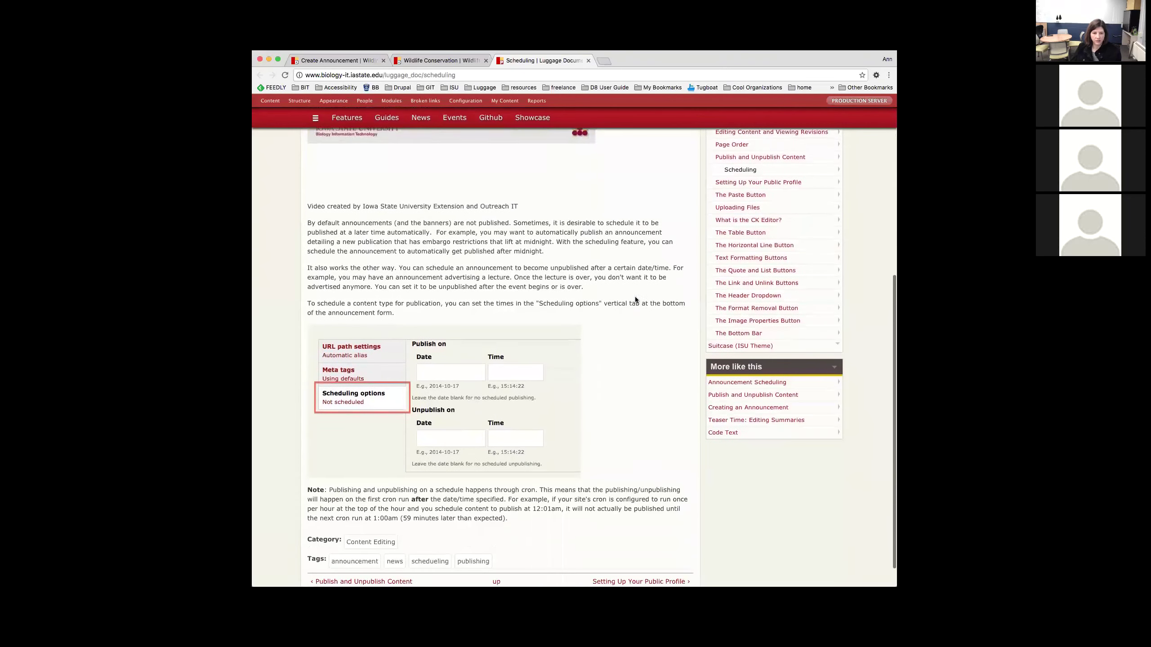
pyautogui.scroll(-1, 635, 300)
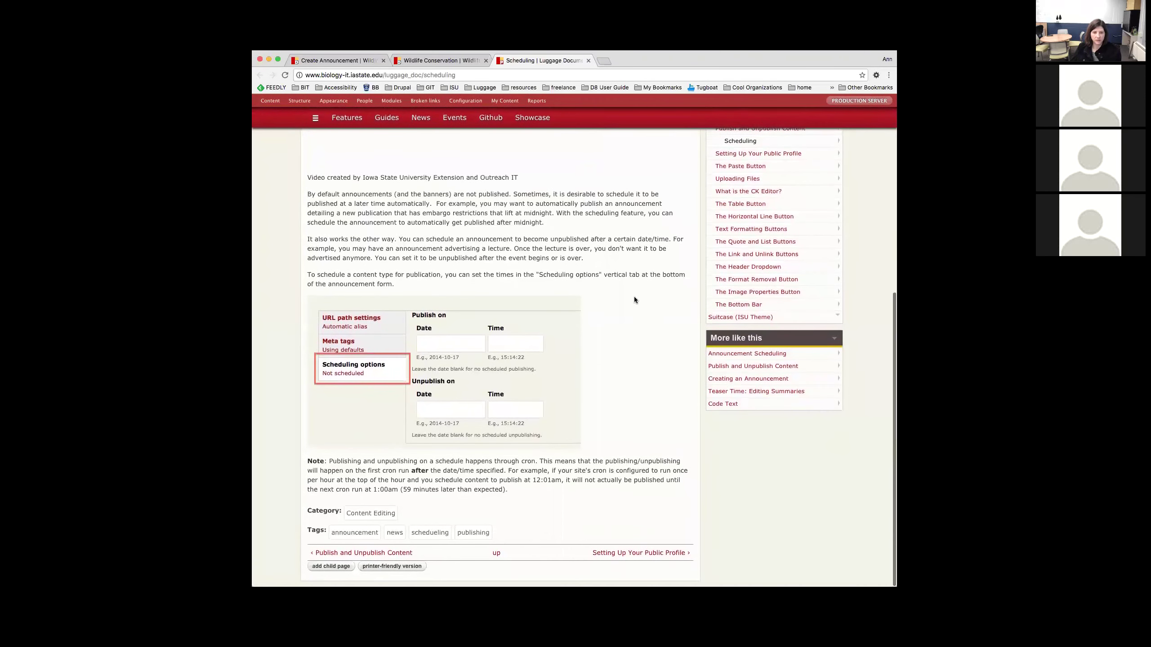
pyautogui.scroll(2, 634, 300)
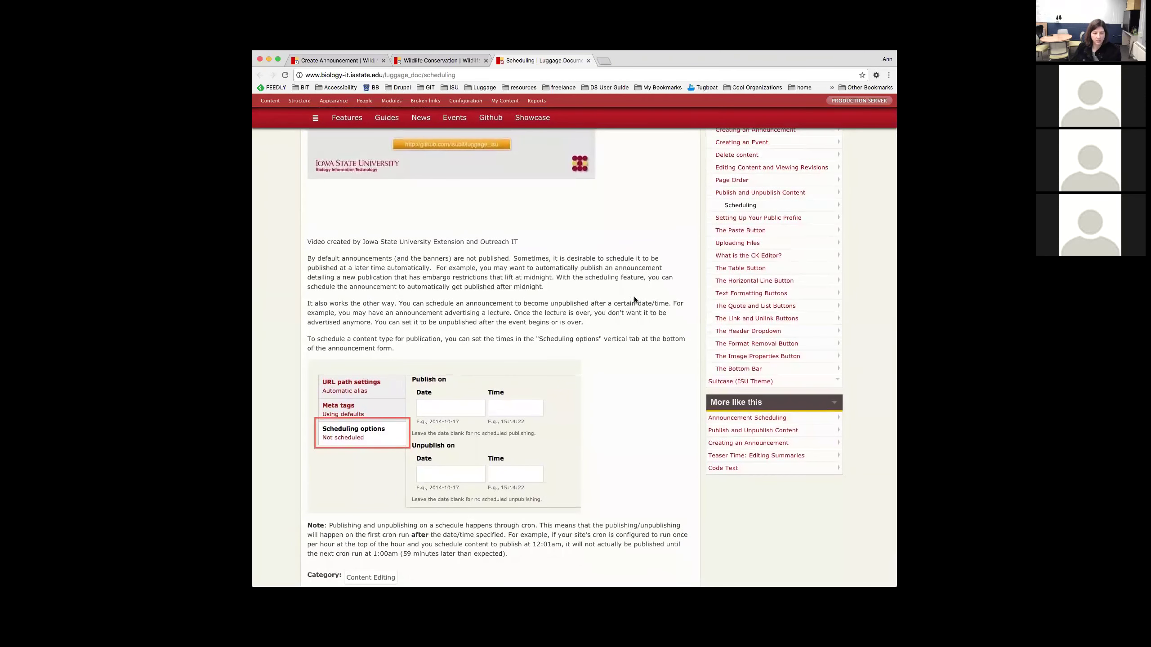
pyautogui.moveTo(515, 550); pyautogui.dragTo(331, 527)
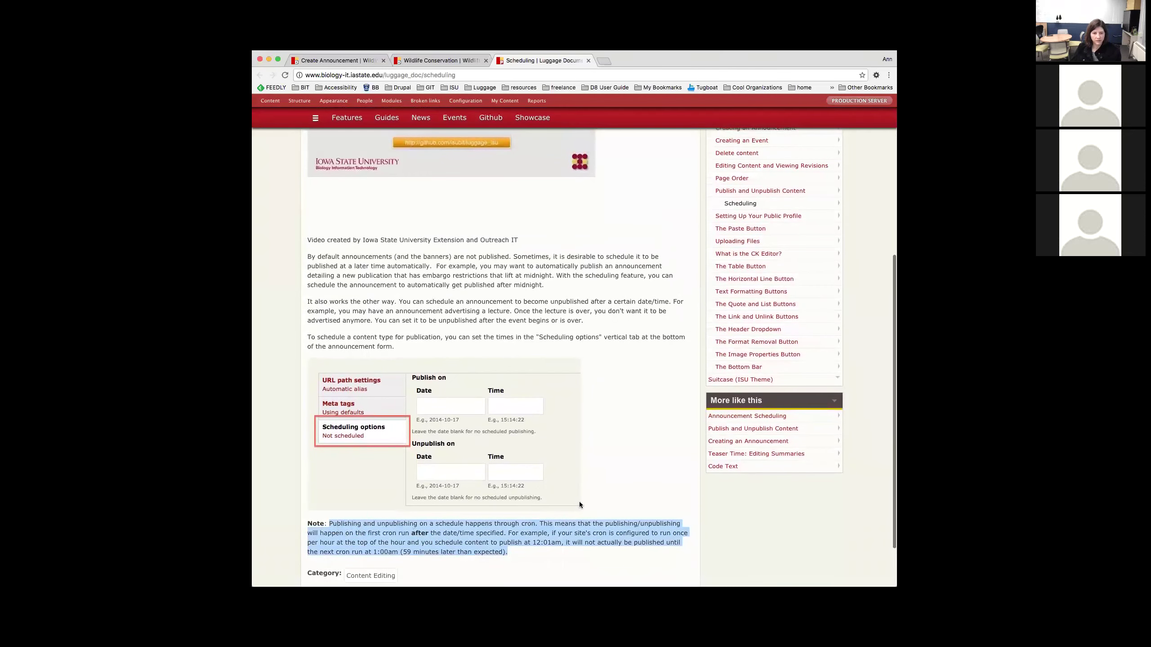
pyautogui.scroll(1, 648, 475)
pyautogui.scroll(10, 648, 475)
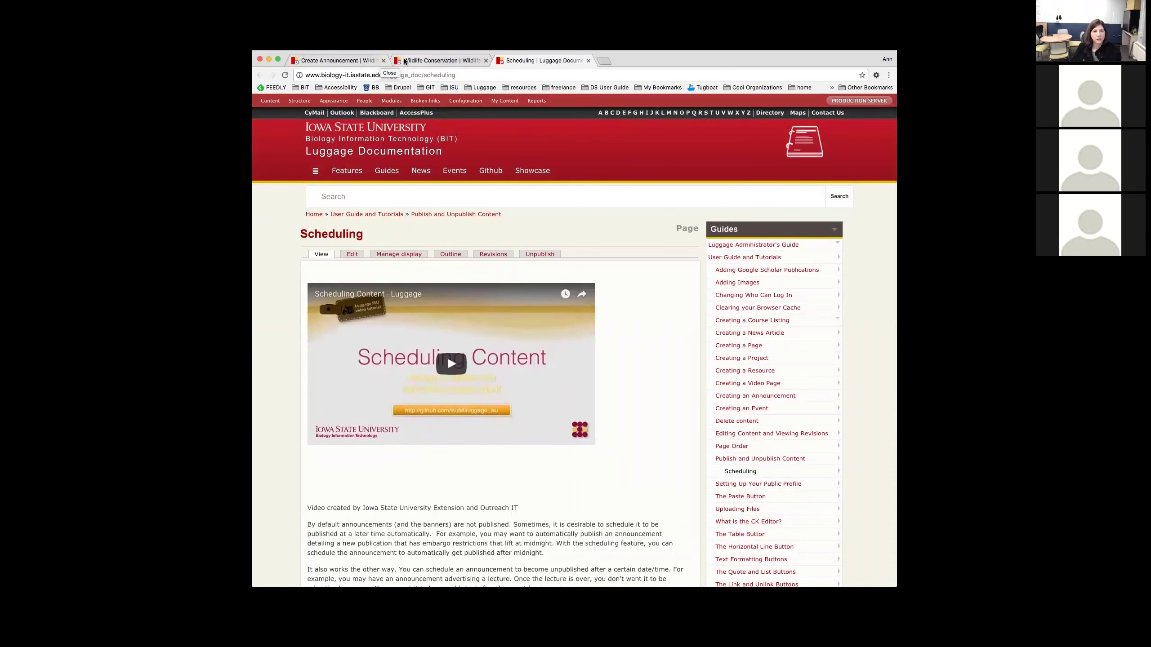
# Step: Switch back to the Create Announcement tab and follow the Wildlife Extension and Outreach site name link
pyautogui.click(439, 60)
pyautogui.click(334, 60)
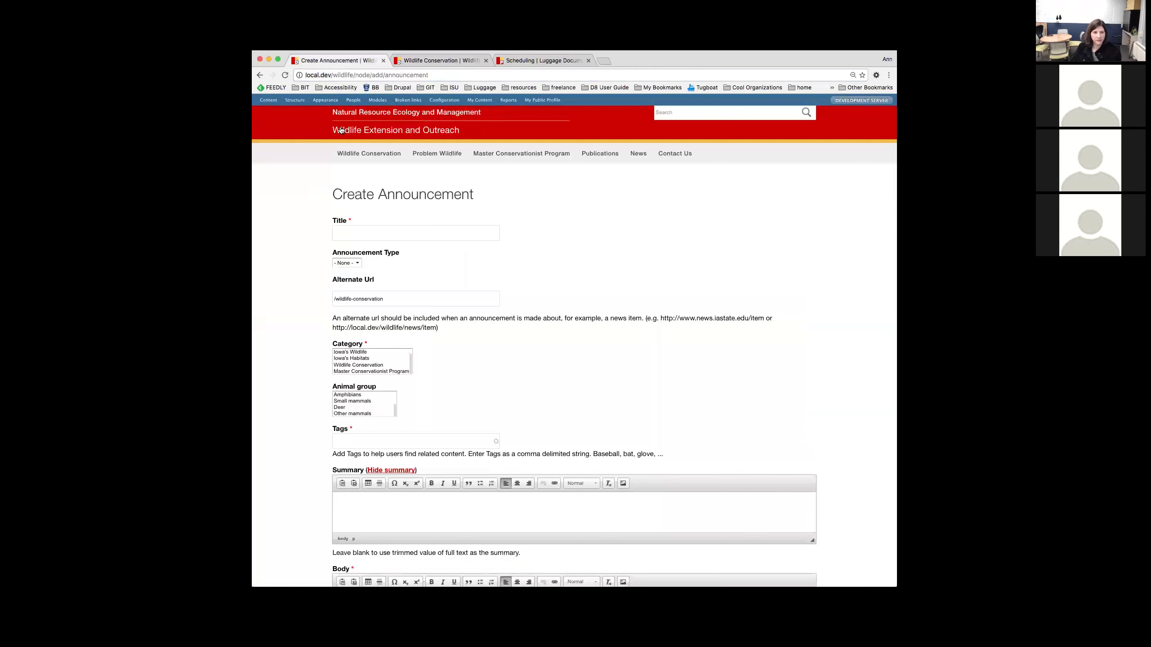
pyautogui.click(356, 132)
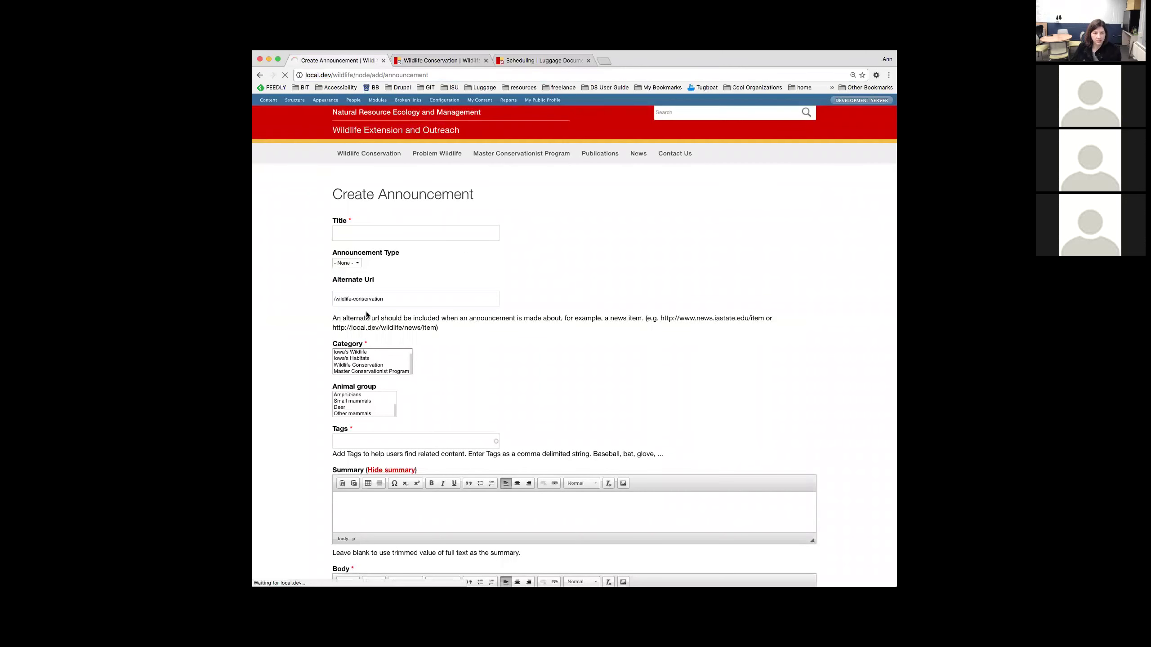